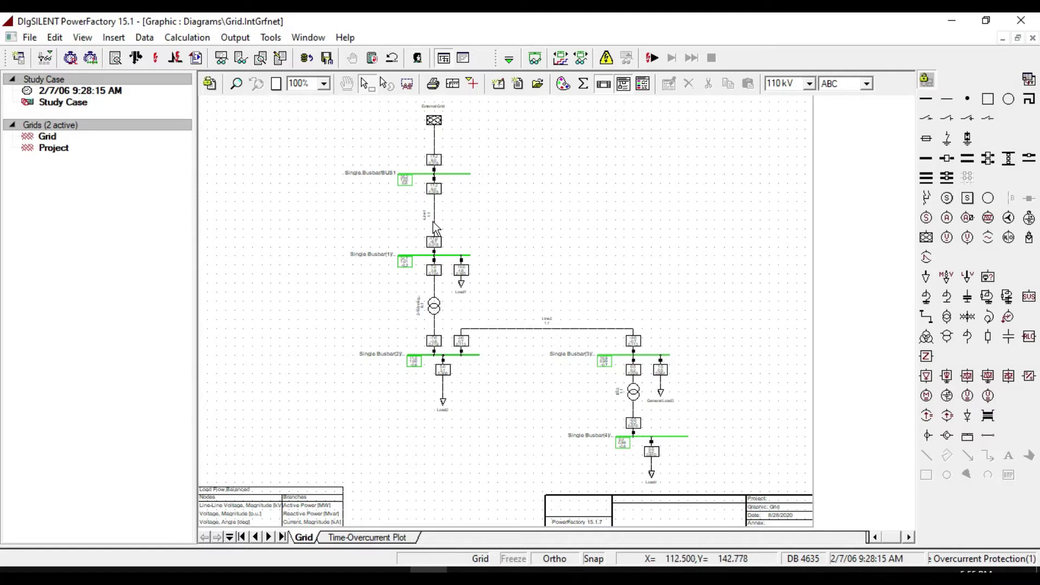
- Select the BUS1 busbar on the Grid diagram, then deselect it
left_click(428, 174)
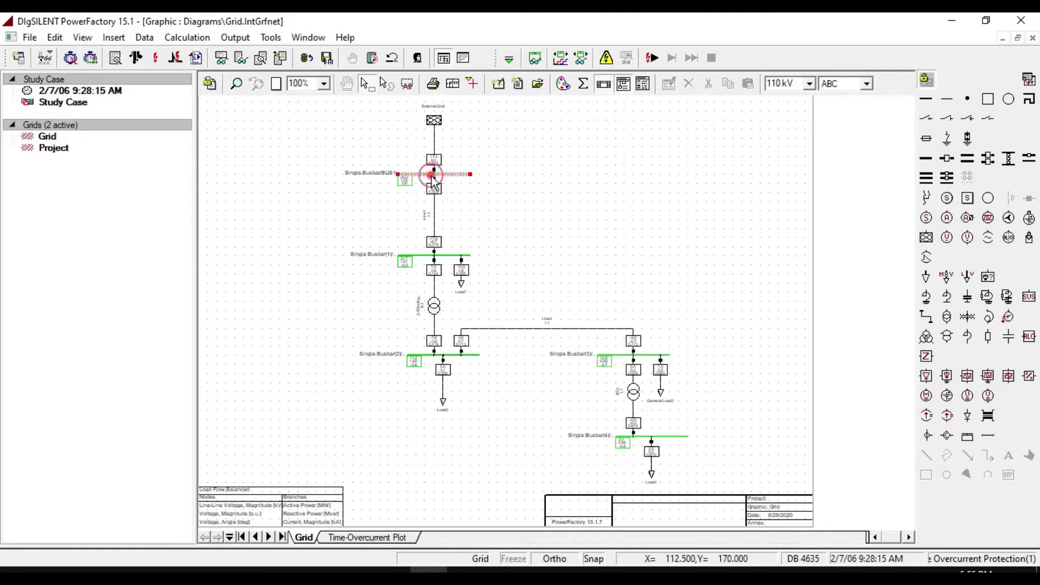
left_click(376, 317)
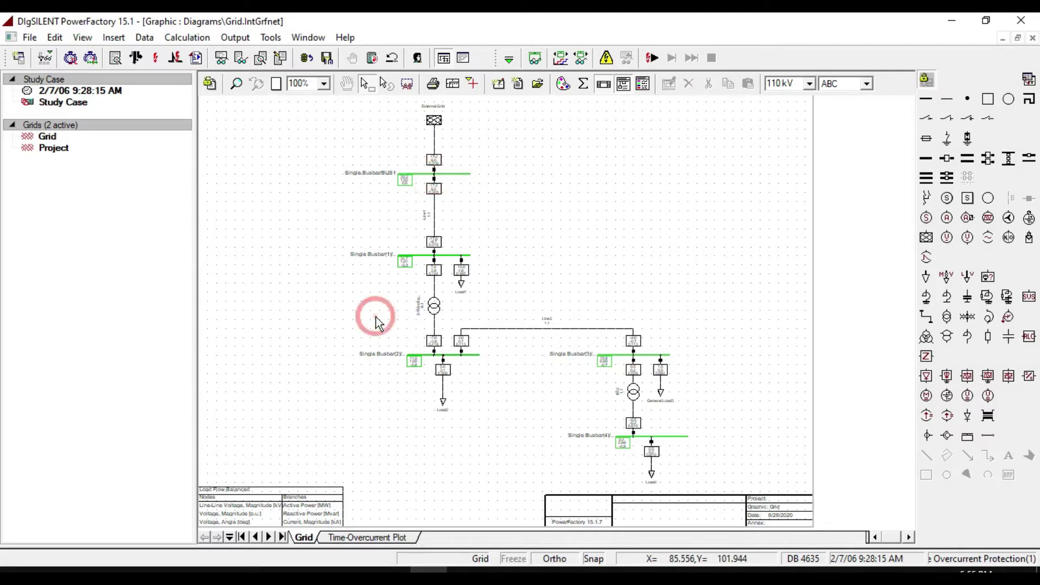
- Open the Data Manager, scroll through the project list, and close it again
left_click(18, 59)
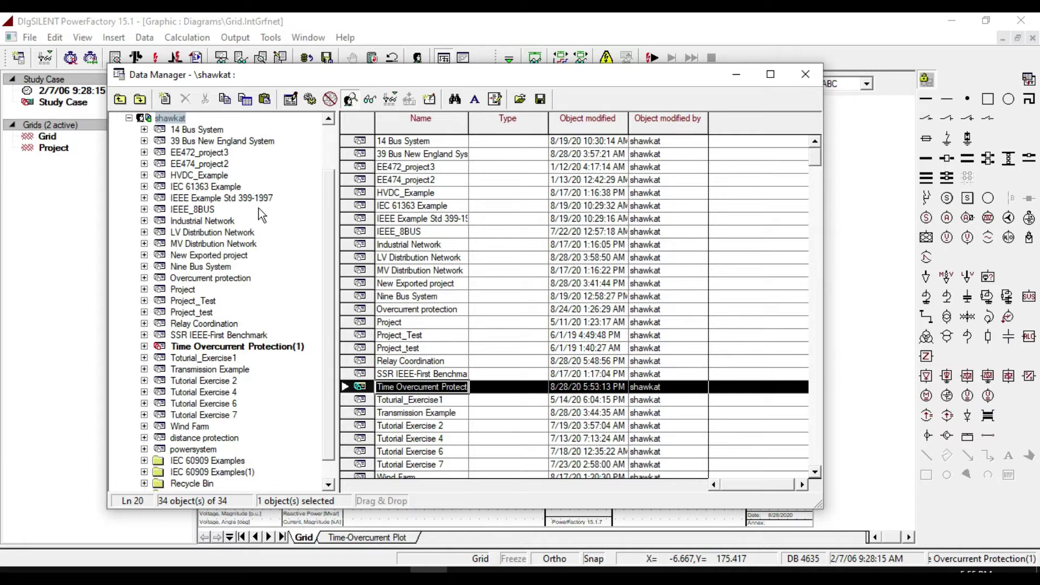
scroll(258, 210, "up", 2)
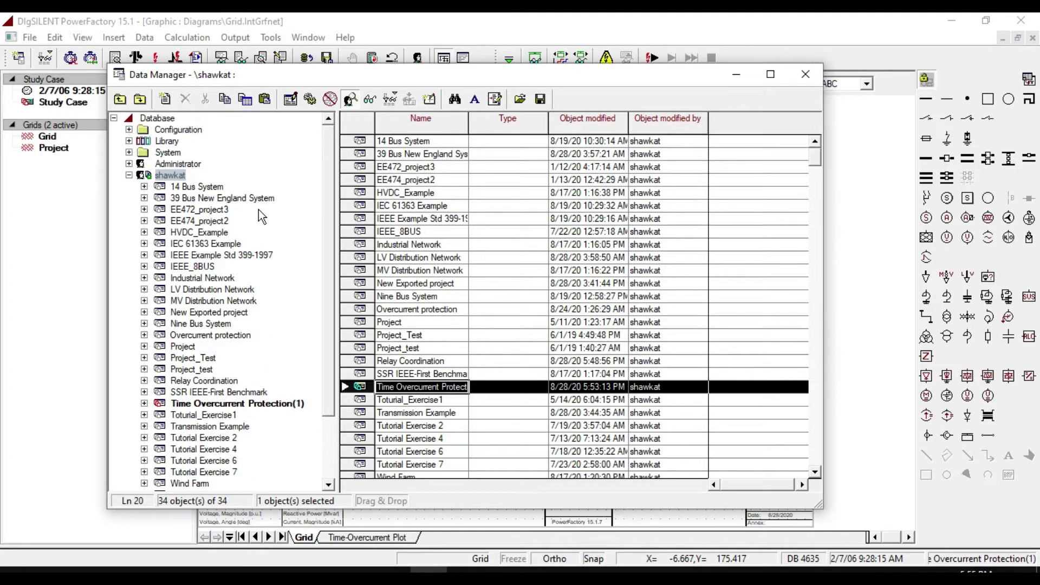
scroll(259, 209, "down", 3)
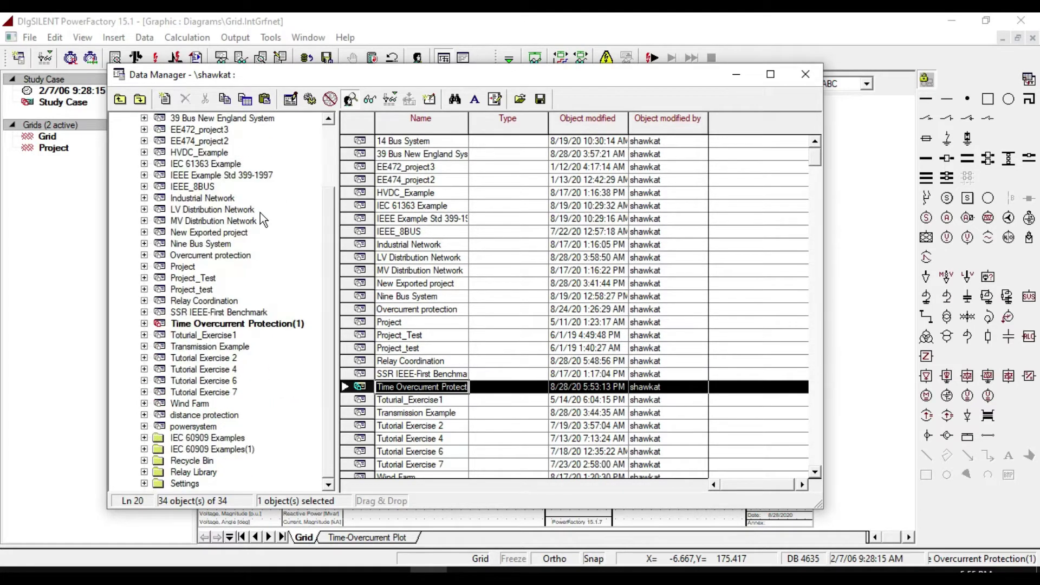
left_click(809, 80)
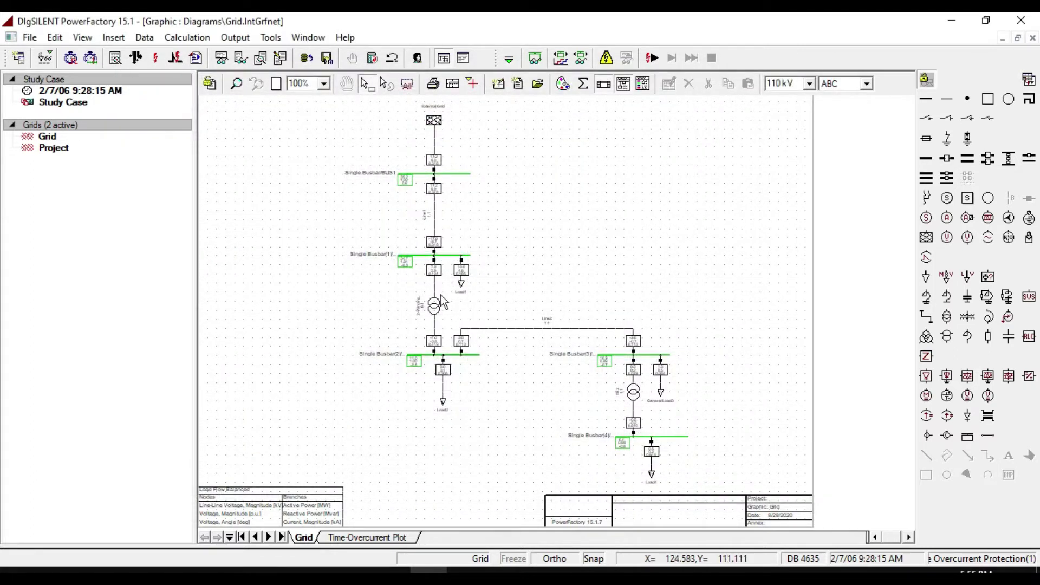
- Deactivate Time Overcurrent Protection(1) from its context menu and close the Data Manager
left_click(18, 58)
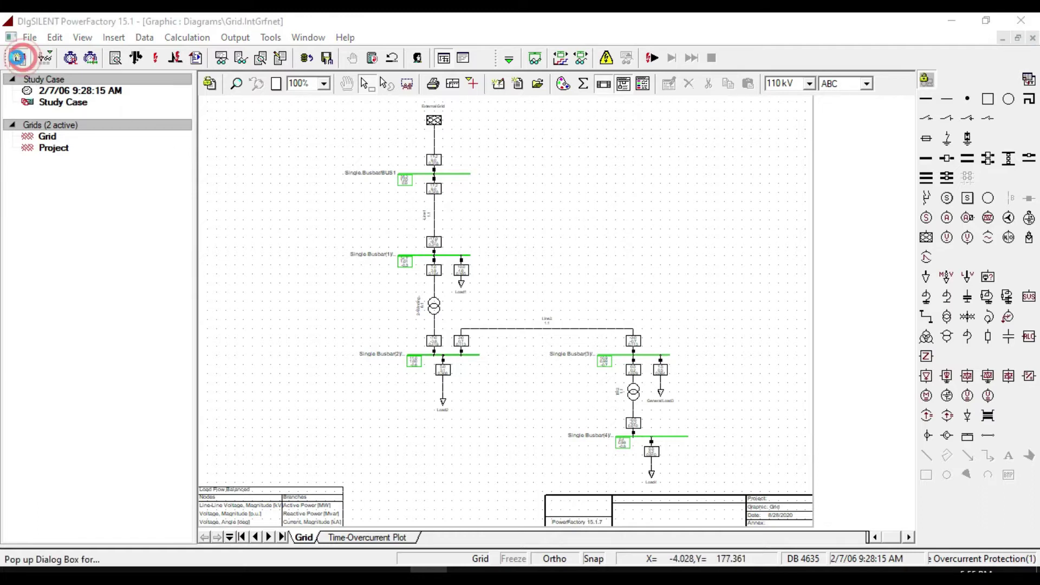
right_click(169, 349)
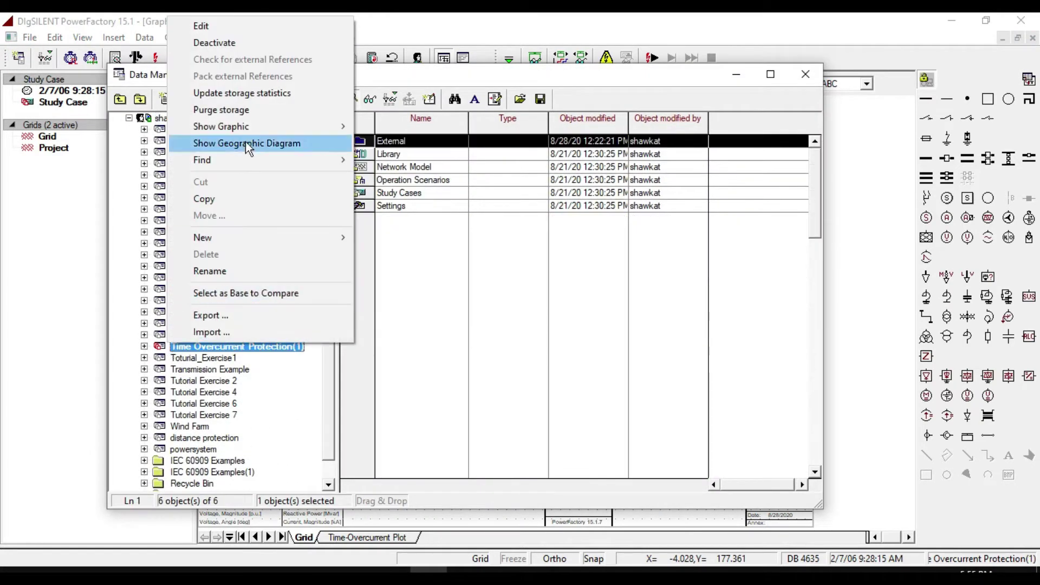
left_click(217, 40)
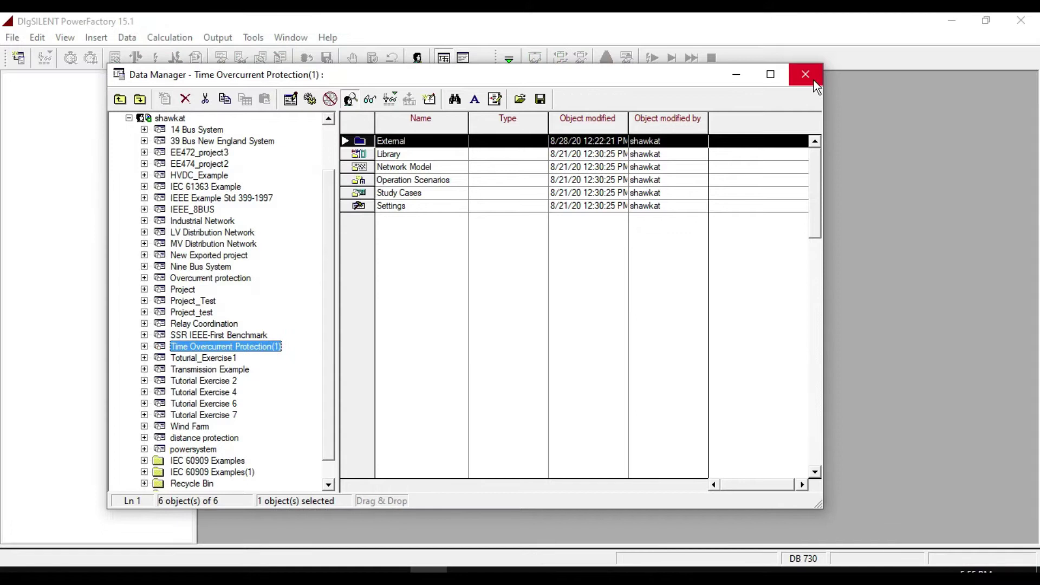
left_click(805, 74)
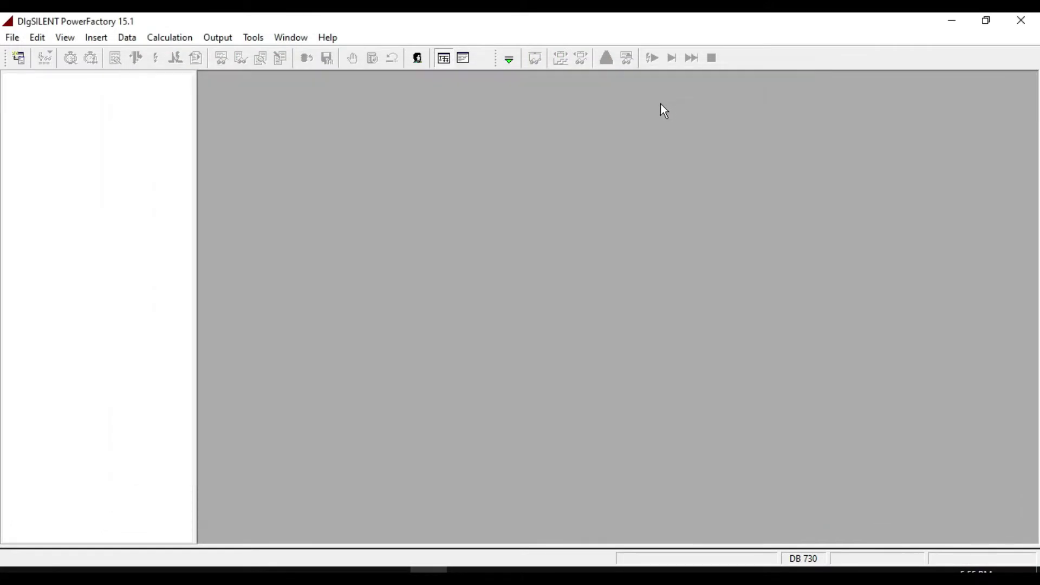
- Pack Time Overcurrent Protection(1)'s external references, keeping all four locations and remote variants
left_click(20, 60)
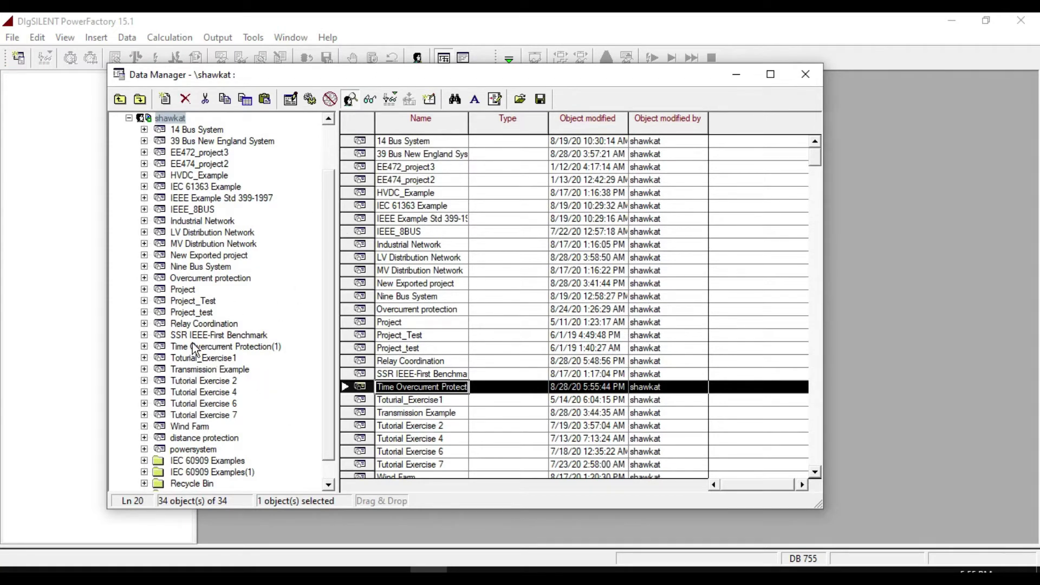
left_click(162, 349)
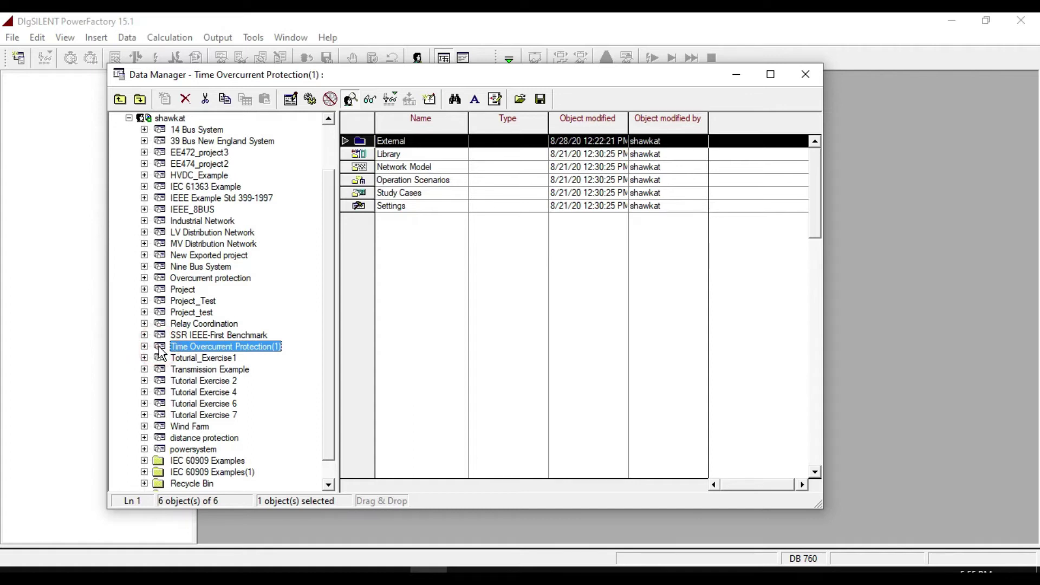
right_click(162, 351)
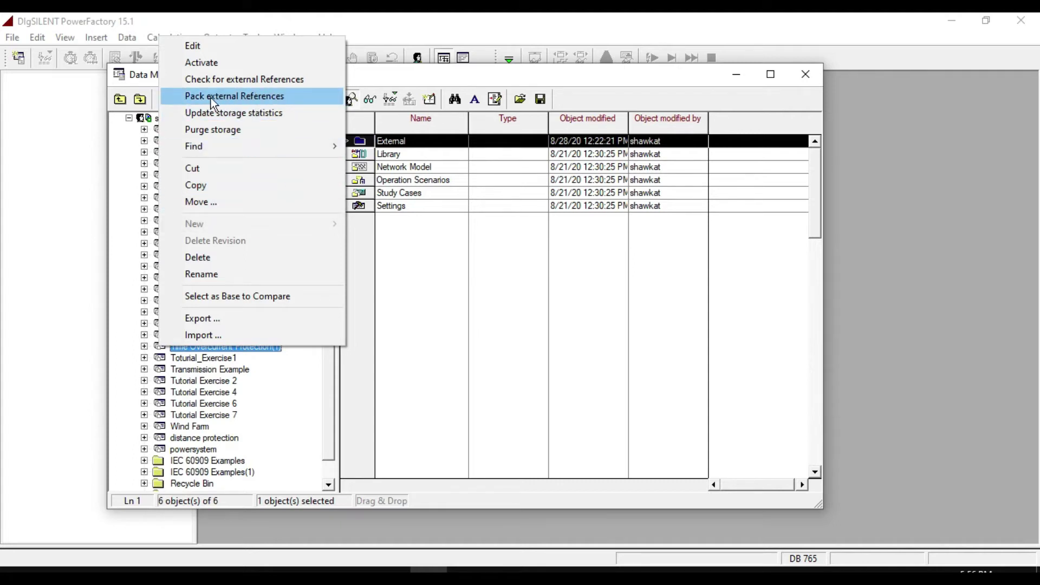
left_click(254, 96)
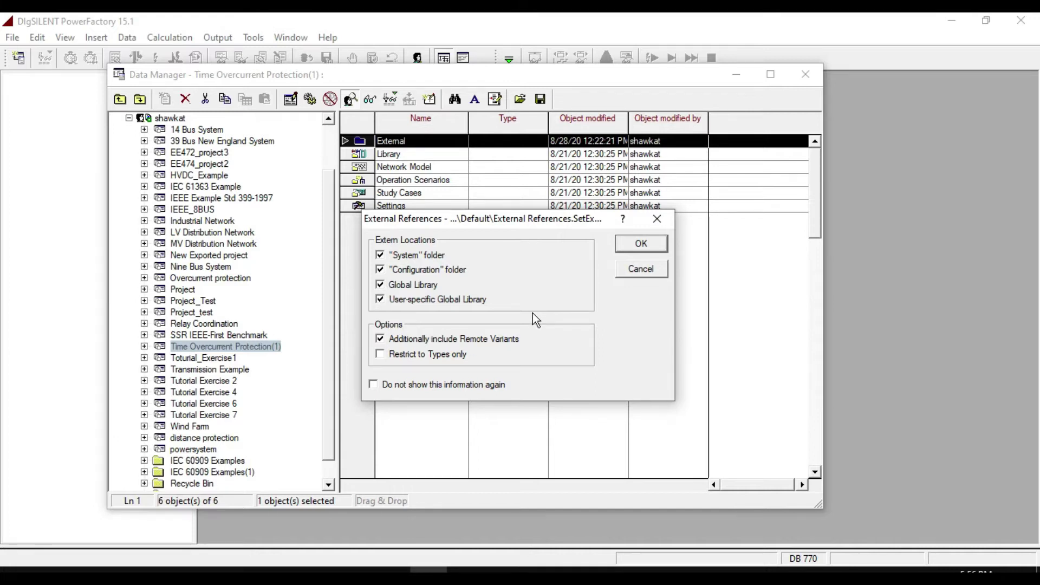
left_click(641, 244)
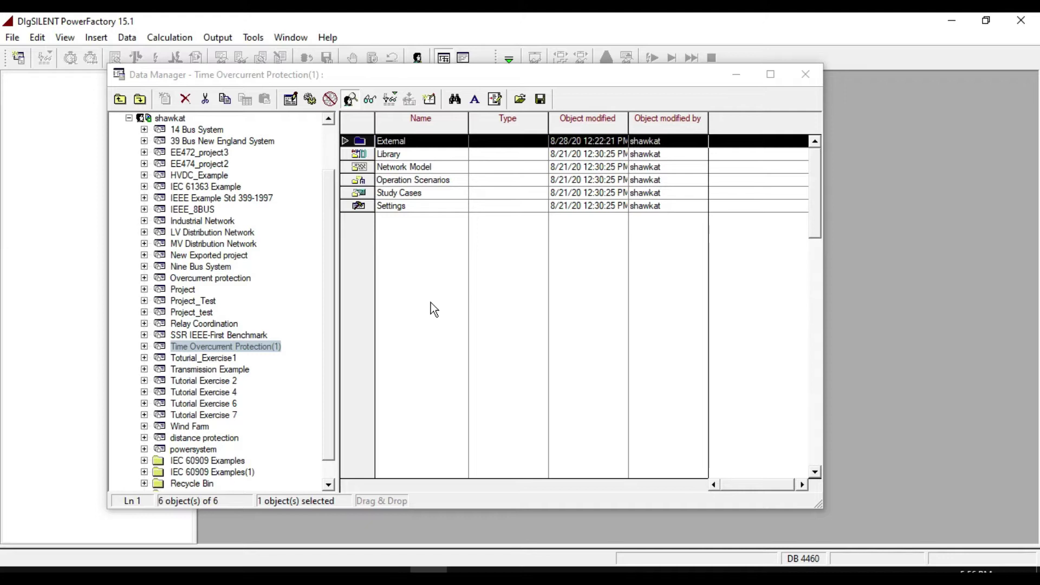
- Export Time Overcurrent Protection(1) as Data (*.pfd), targeting the Desktop
left_click(540, 99)
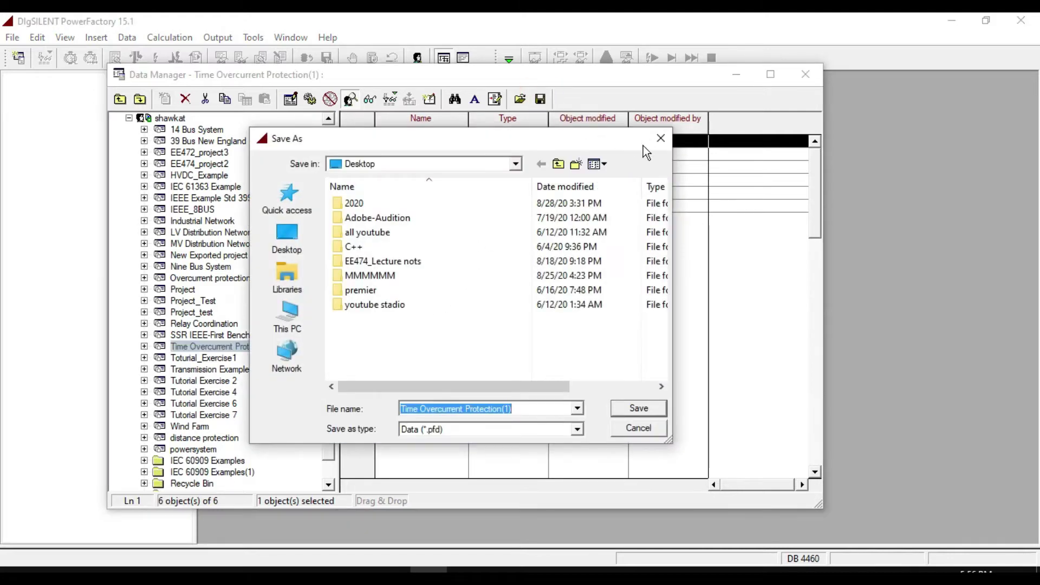
left_click(660, 138)
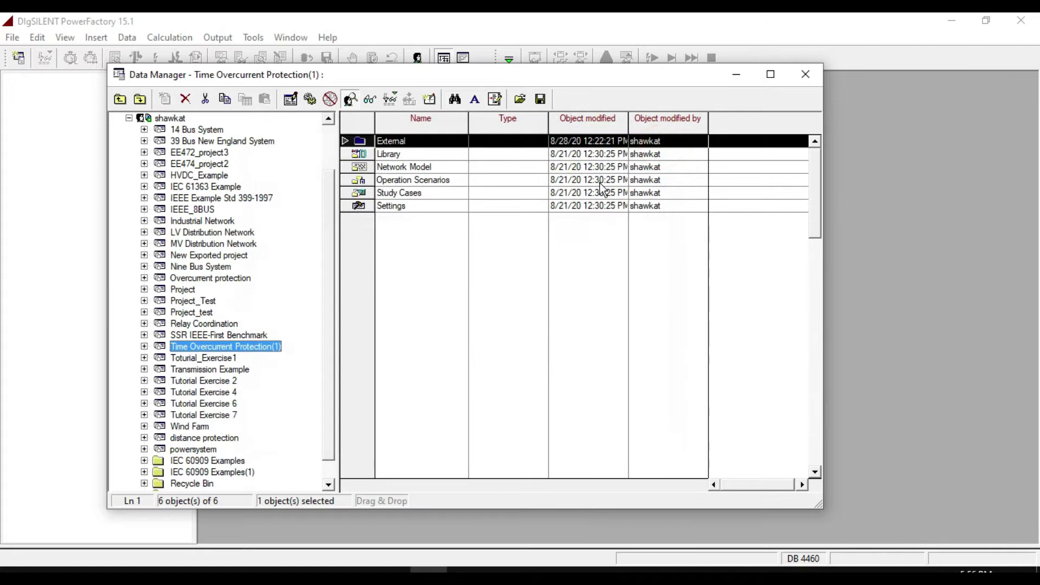
right_click(161, 353)
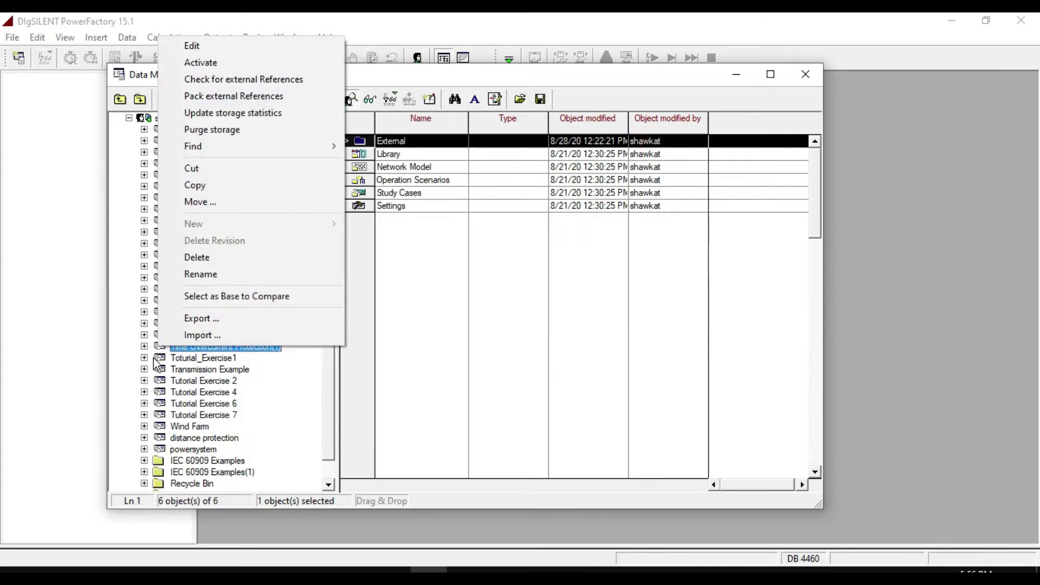
left_click(211, 322)
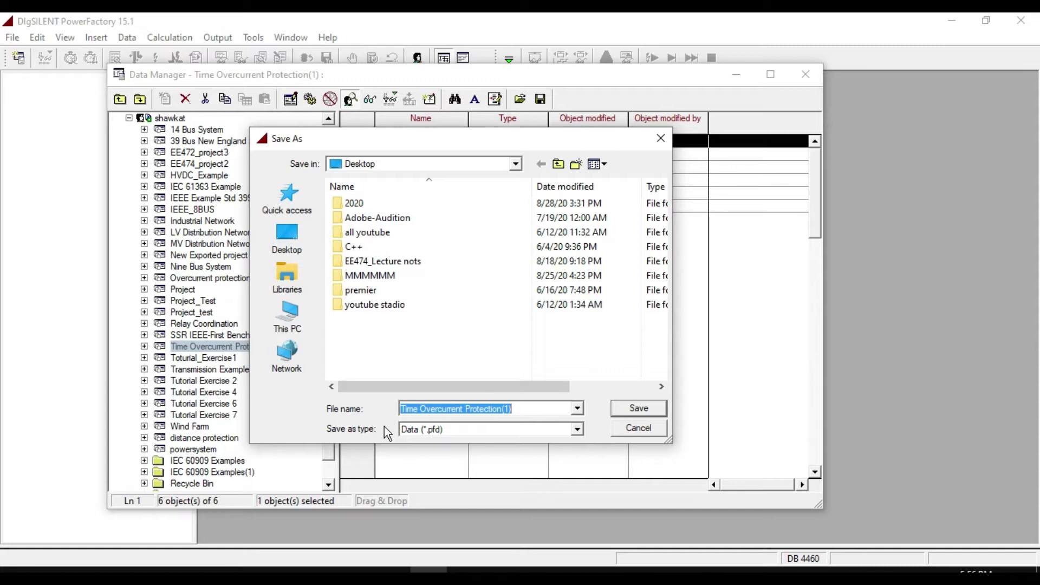
left_click(434, 431)
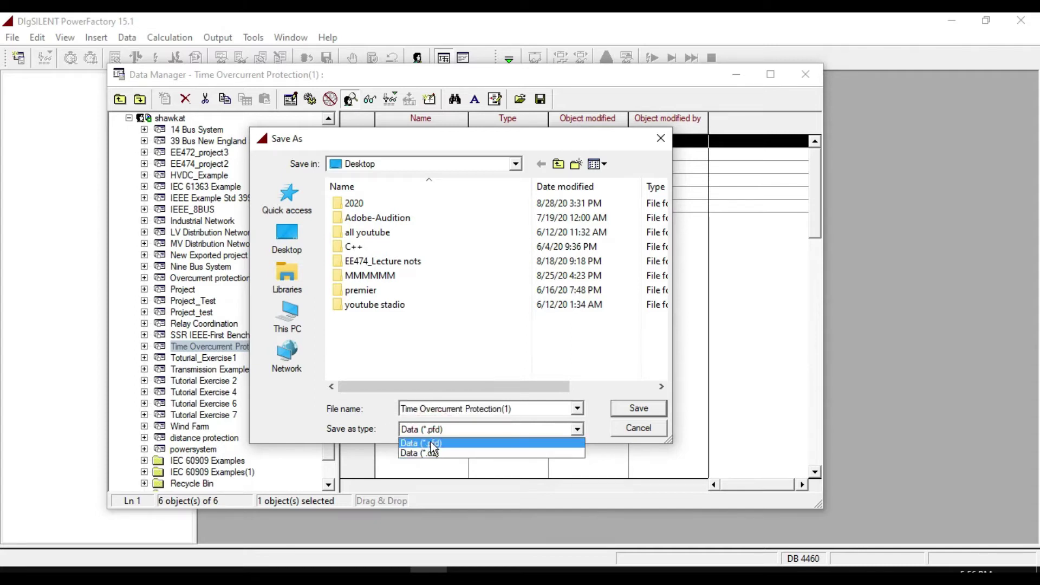
left_click(434, 454)
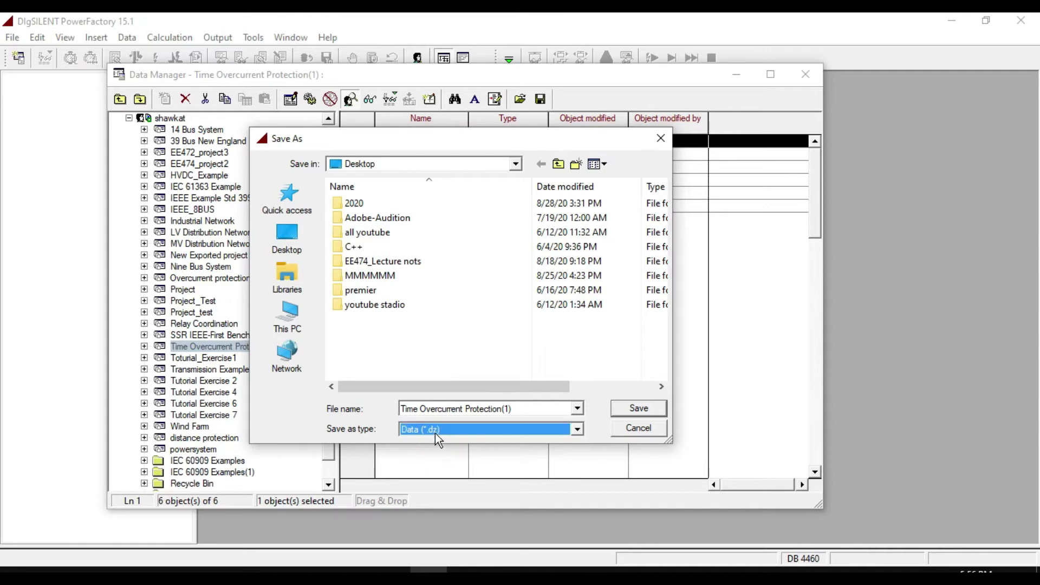
left_click(434, 432)
left_click(431, 443)
left_click(277, 236)
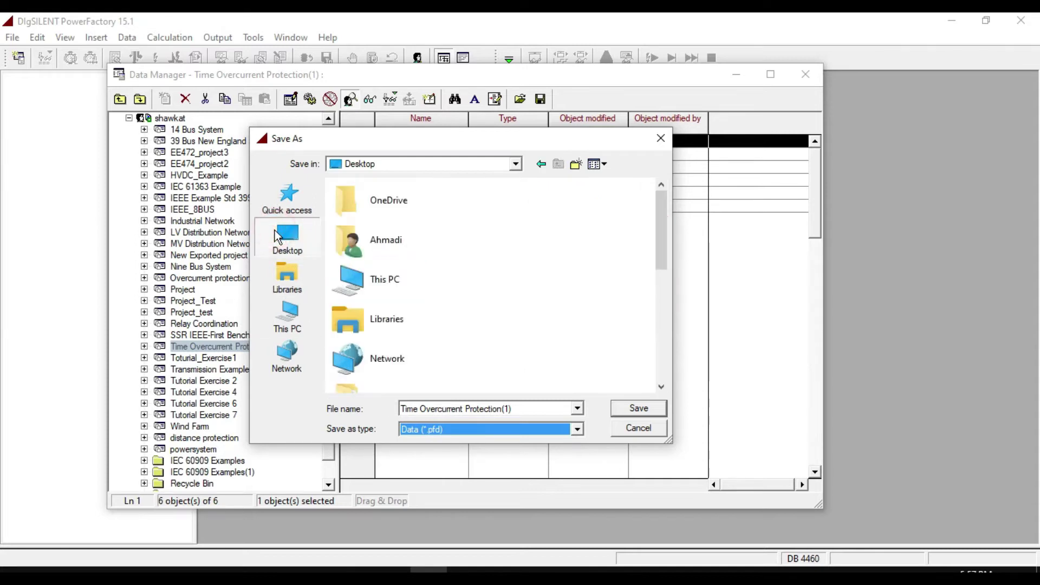
- Save and execute the PFD export with retention-period data and external data files, former version unticked
left_click(639, 408)
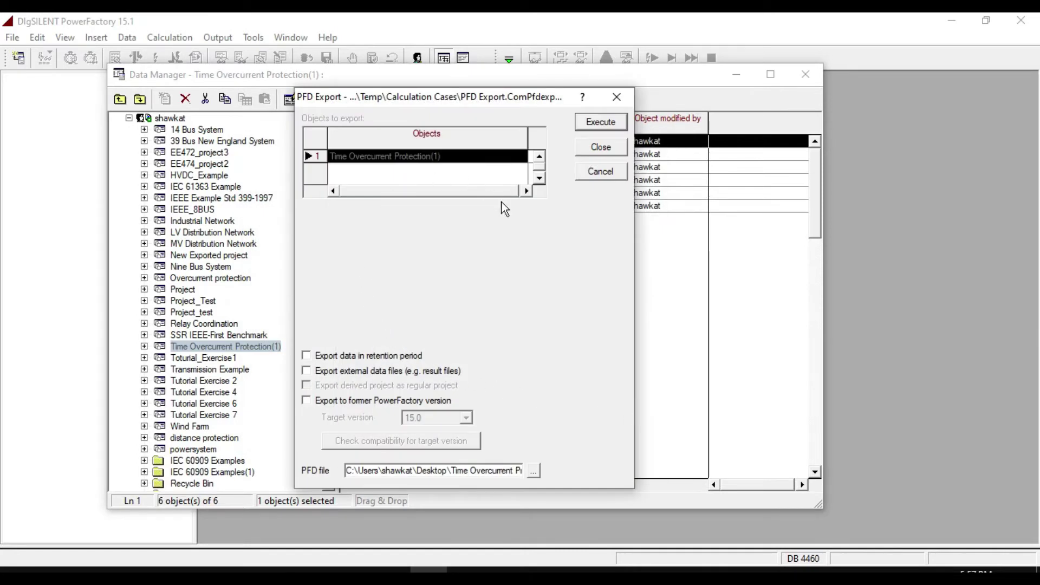
left_click(382, 355)
left_click(336, 369)
left_click(364, 402)
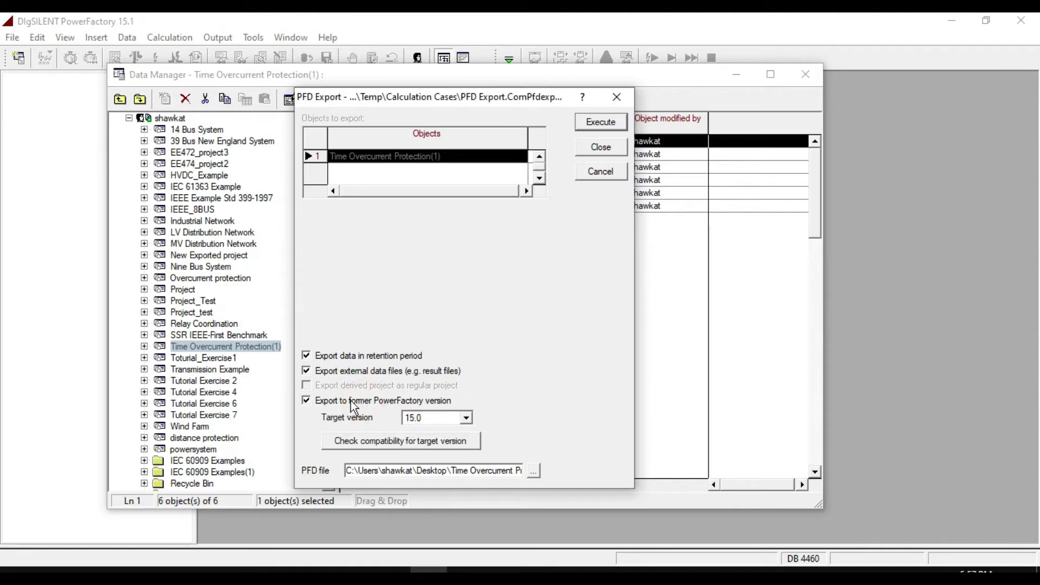
left_click(350, 400)
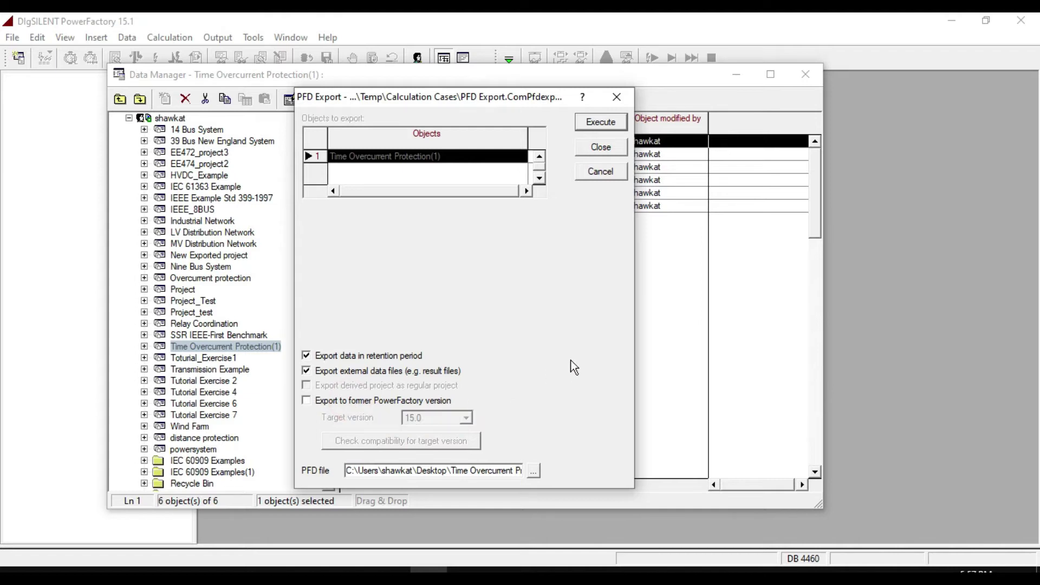
left_click(601, 121)
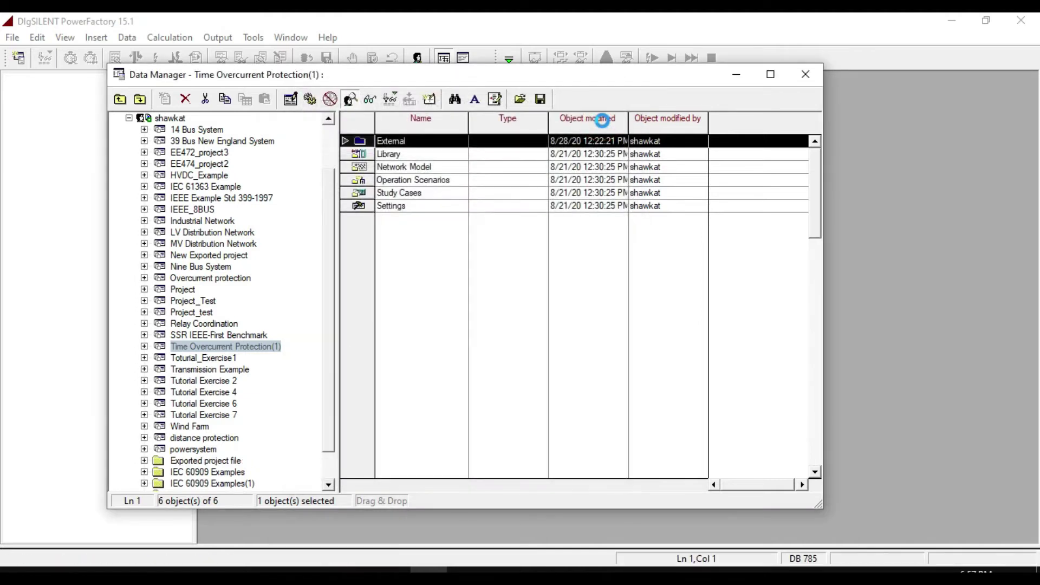
left_click(805, 73)
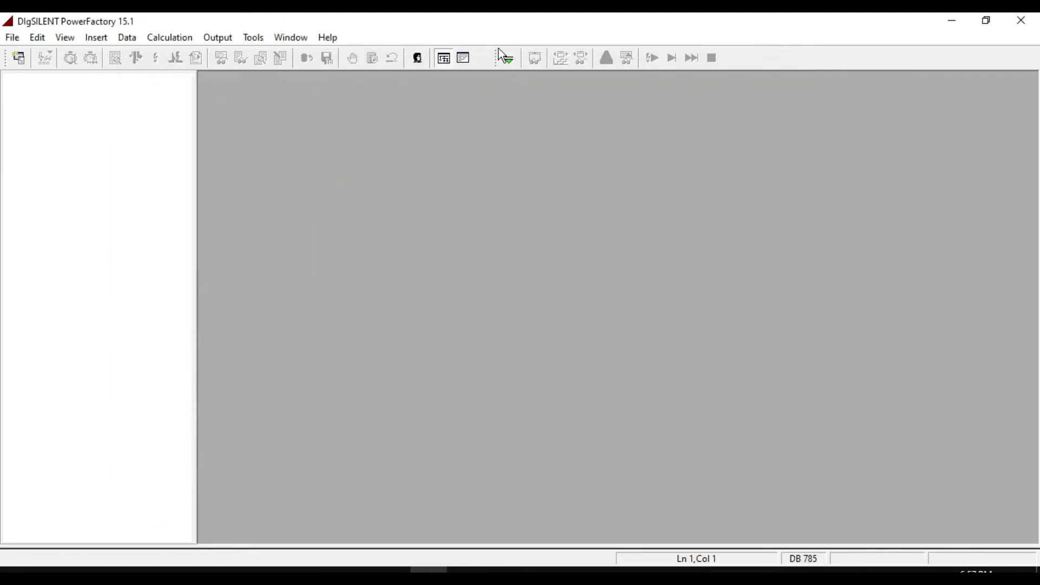
left_click(465, 58)
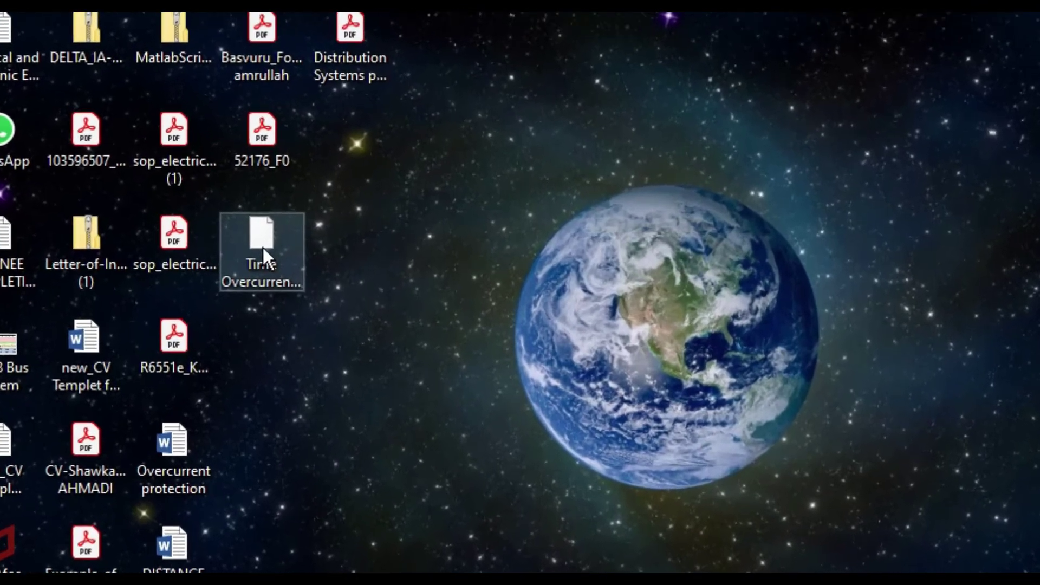
left_click(262, 232)
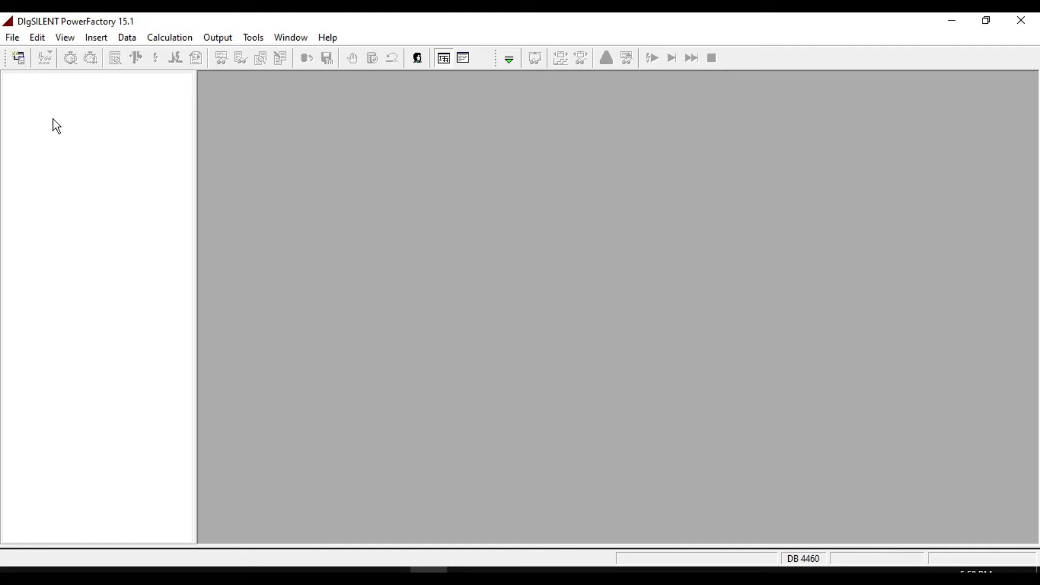
- Import Data (*.pfd) via File > Import, opening Time Overcurrent Protection(1).pfd from the Desktop
left_click(19, 58)
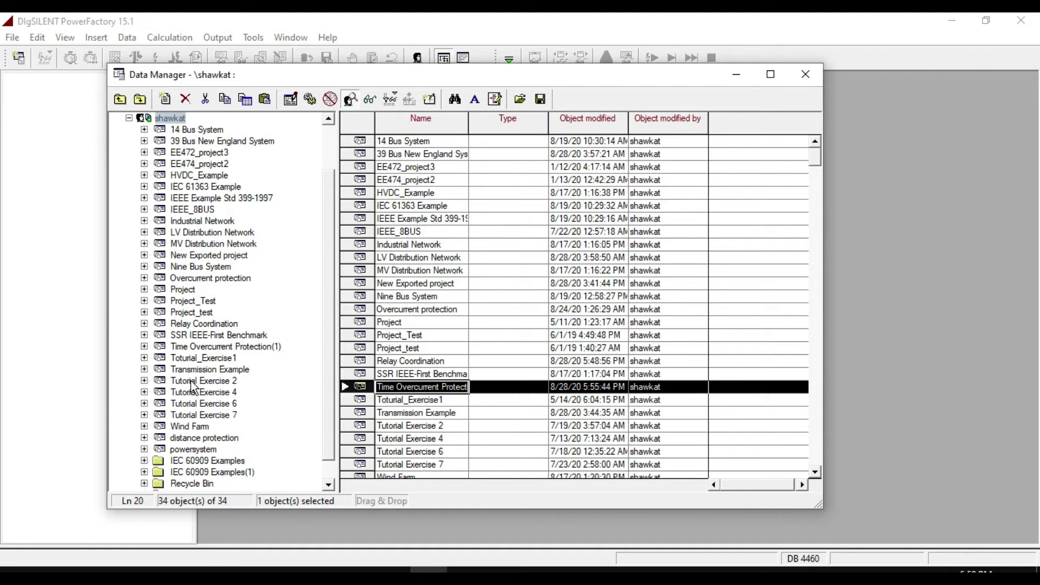
left_click(805, 74)
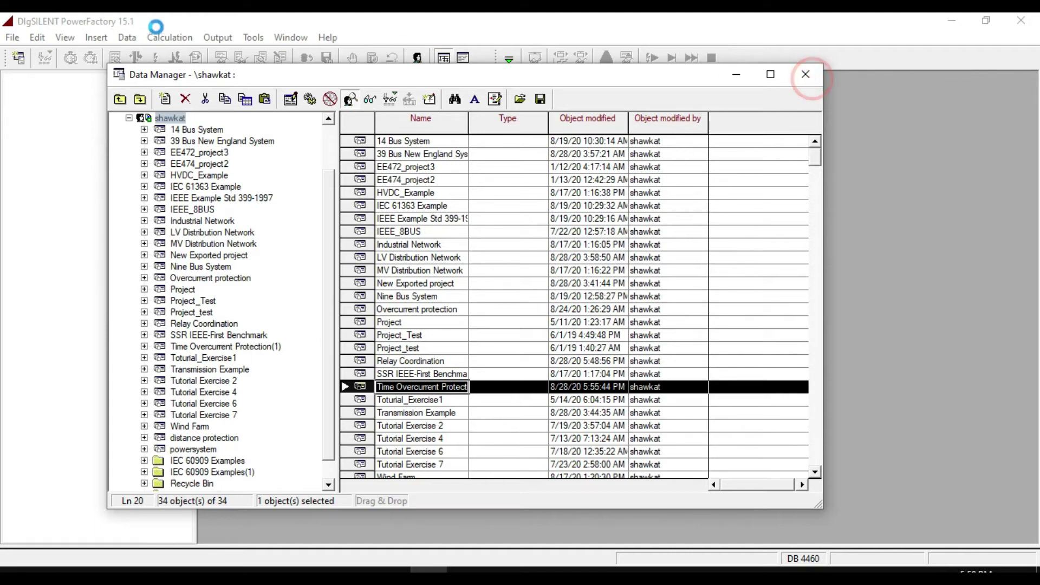
left_click(15, 38)
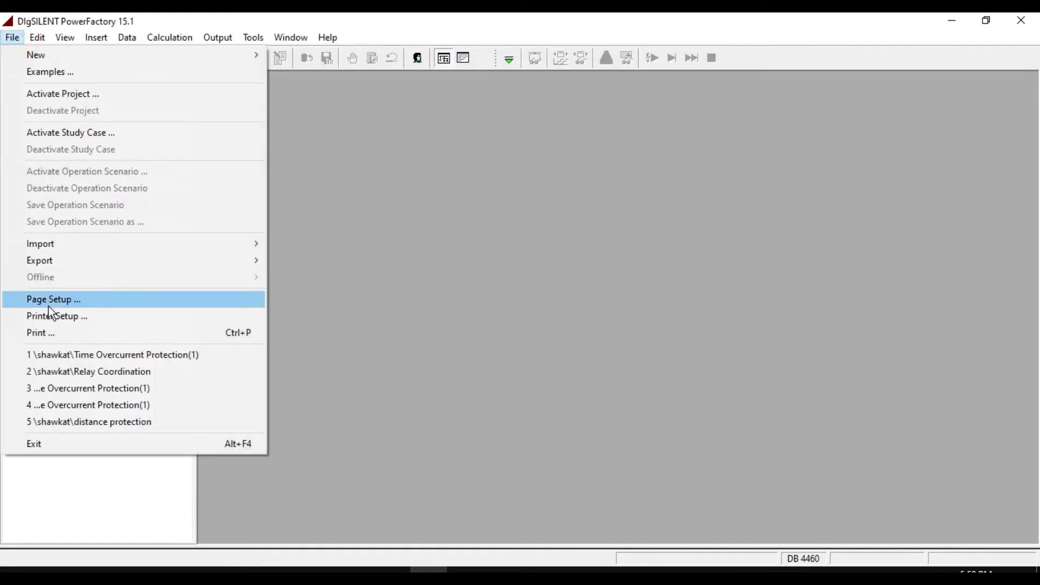
left_click(49, 243)
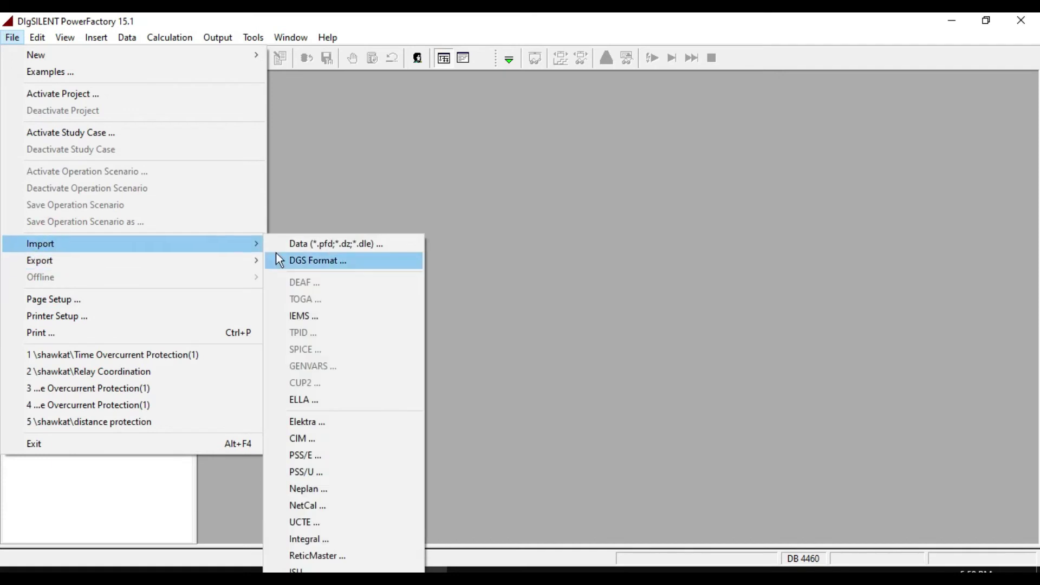
left_click(316, 249)
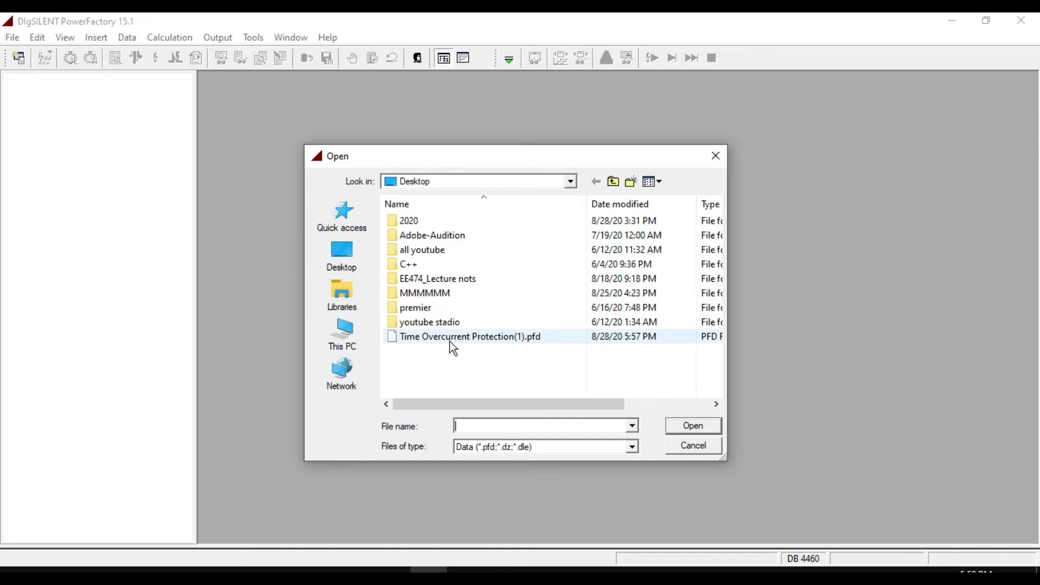
left_click(463, 340)
left_click(691, 427)
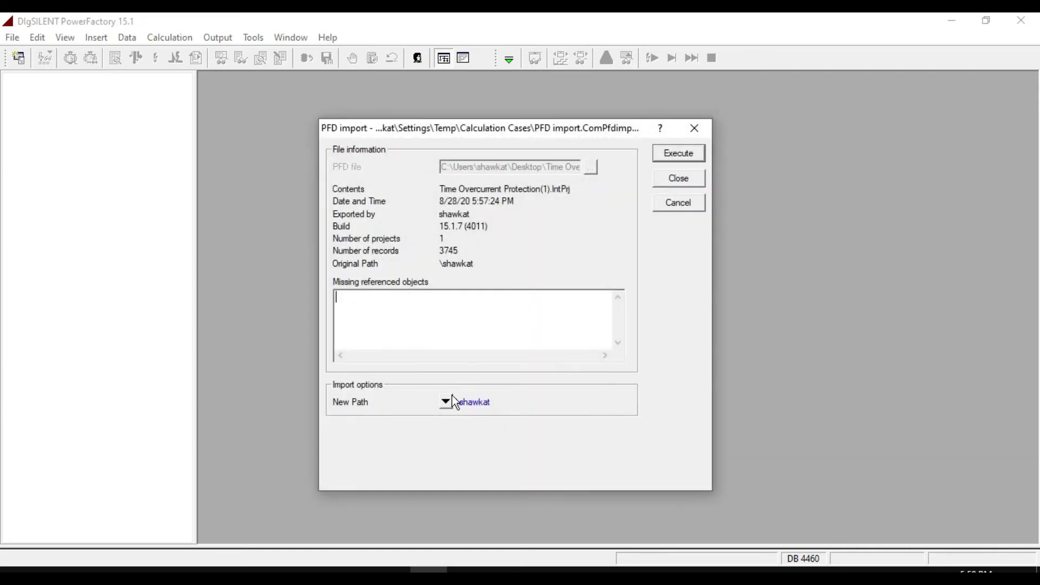
- Create an 'Exported project file' folder under the user folder and select it as the new path
left_click(452, 401)
left_click(473, 418)
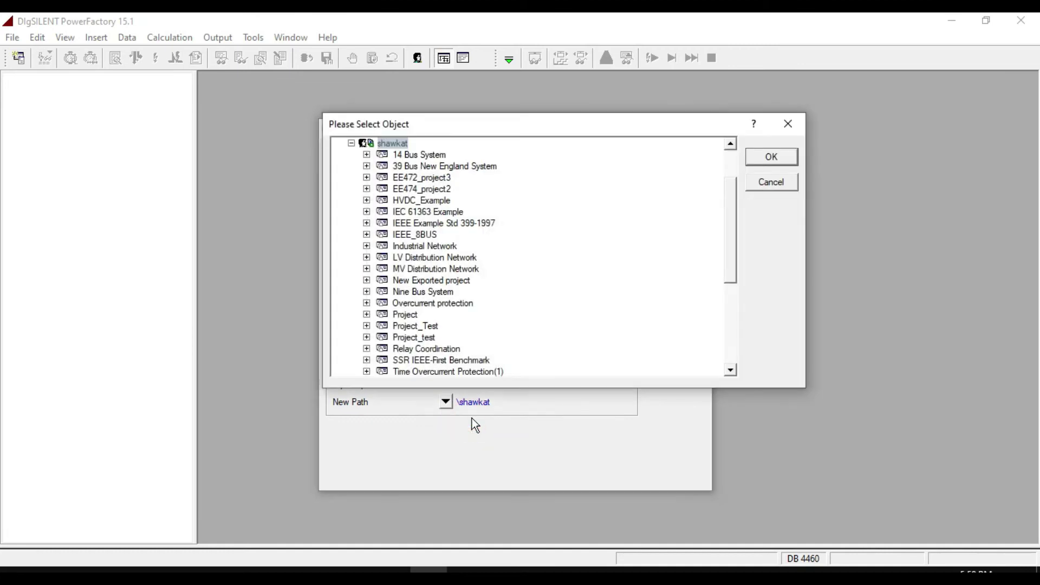
right_click(379, 147)
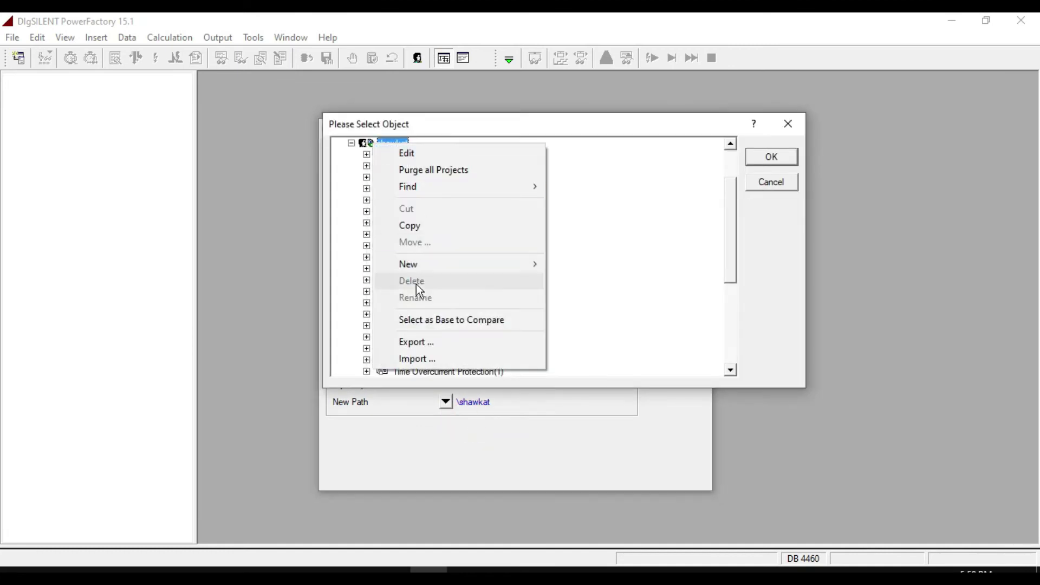
mouse_move(533, 266)
left_click(588, 304)
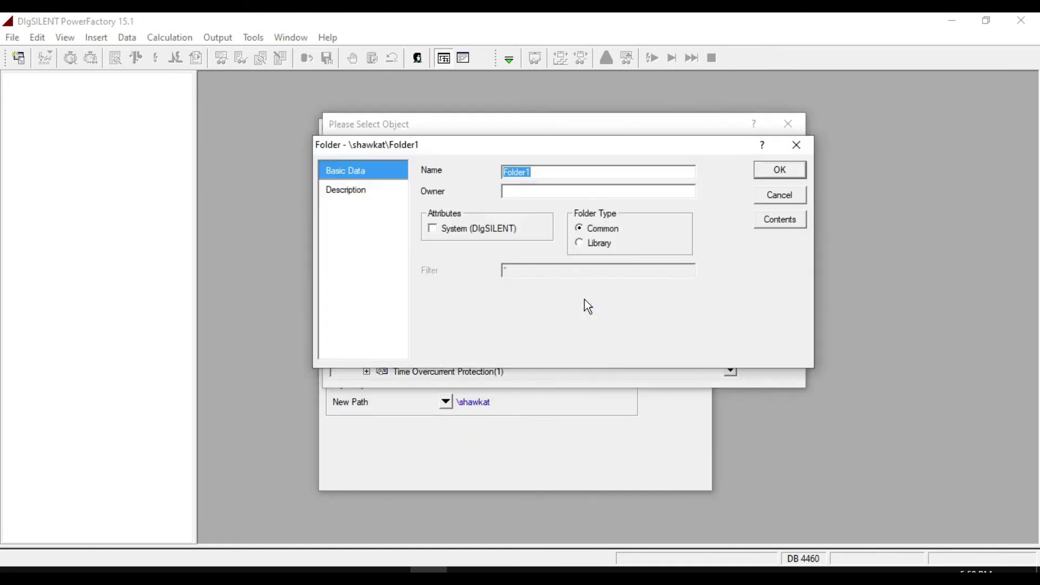
type("Exported project file")
left_click(780, 171)
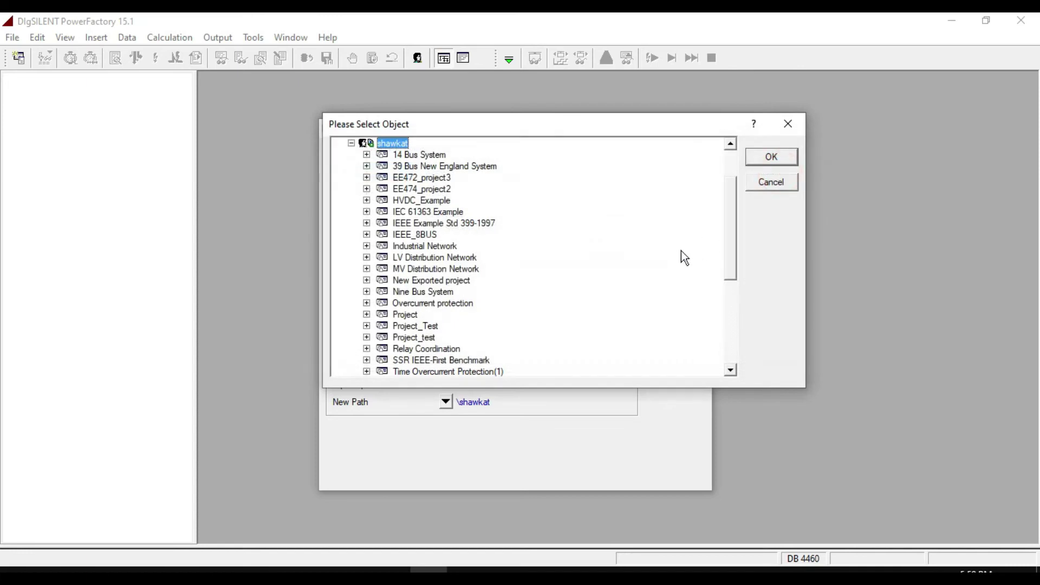
scroll(628, 259, "down", 5)
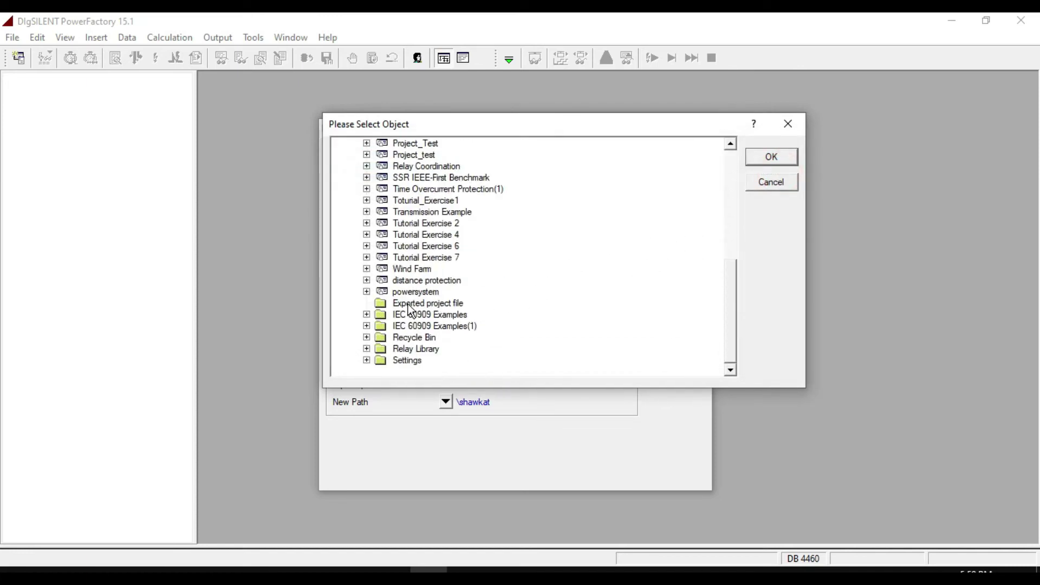
left_click(407, 304)
- Confirm Exported project file as the import path and run the PFD import
left_click(775, 159)
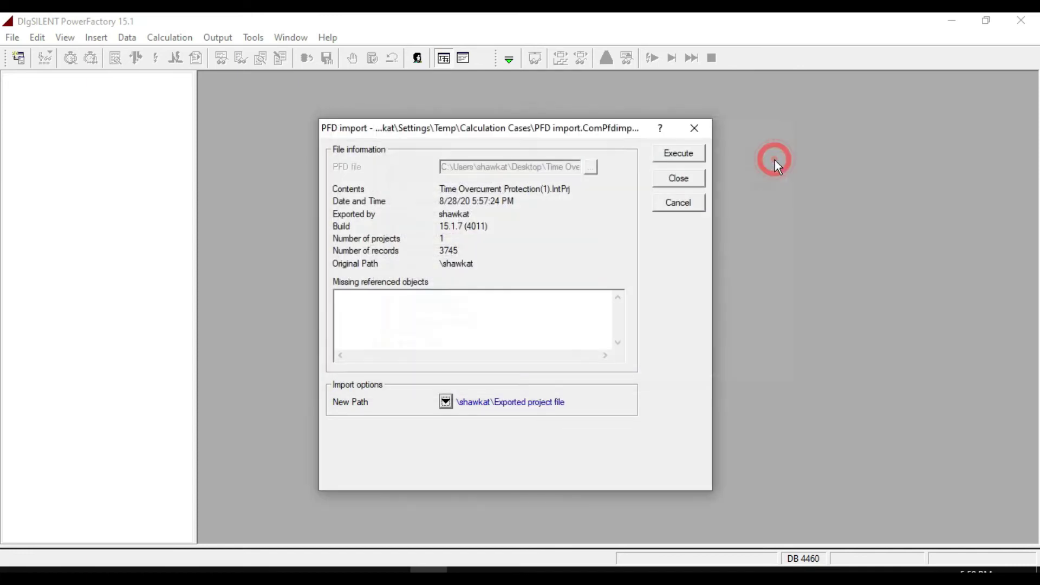
left_click(695, 154)
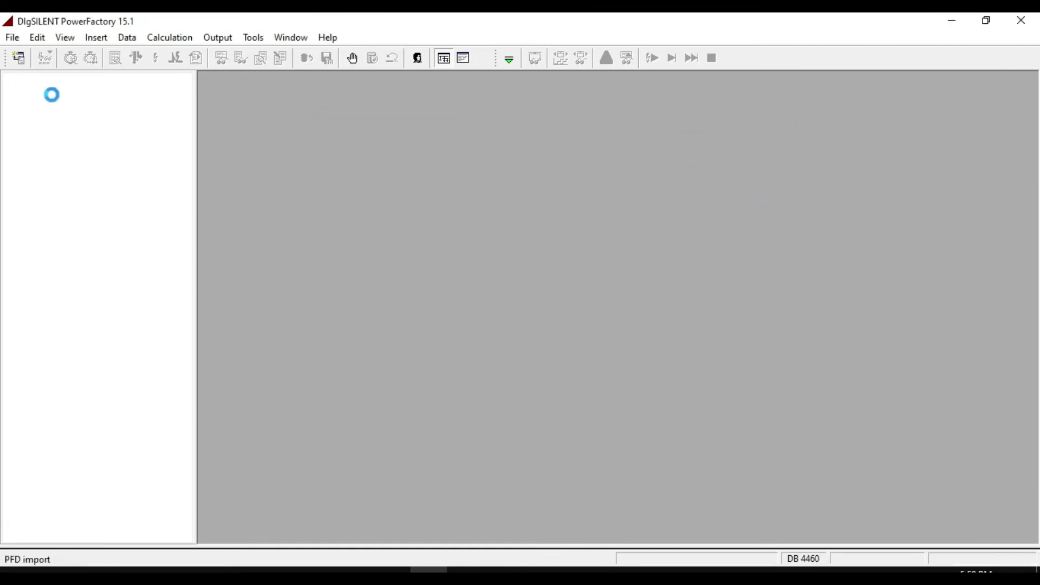
left_click(19, 59)
- Expand Exported project file and activate the imported Time Overcurrent Protection(1) project
scroll(253, 303, "down", 1)
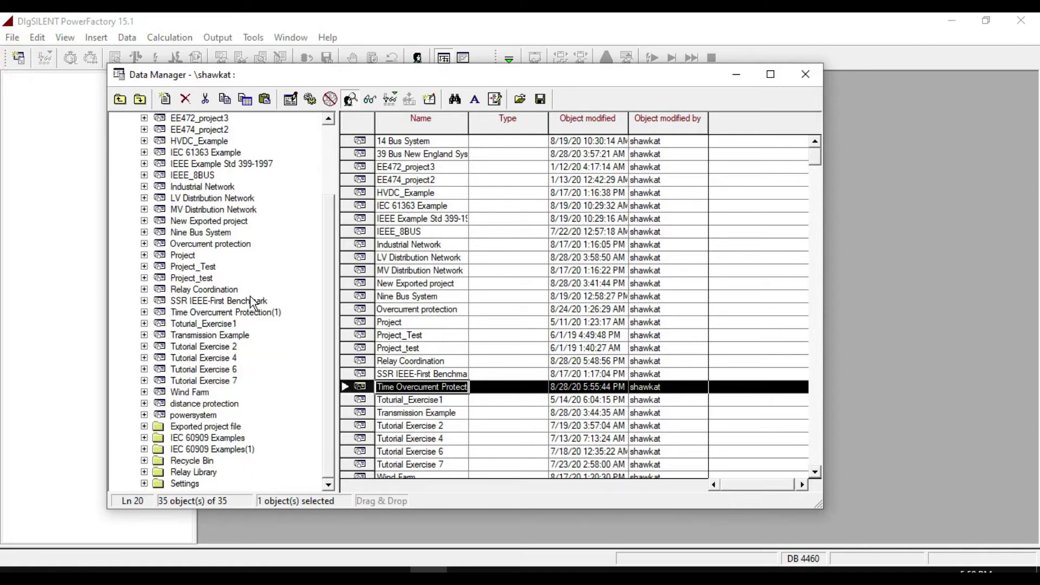
left_click(165, 429)
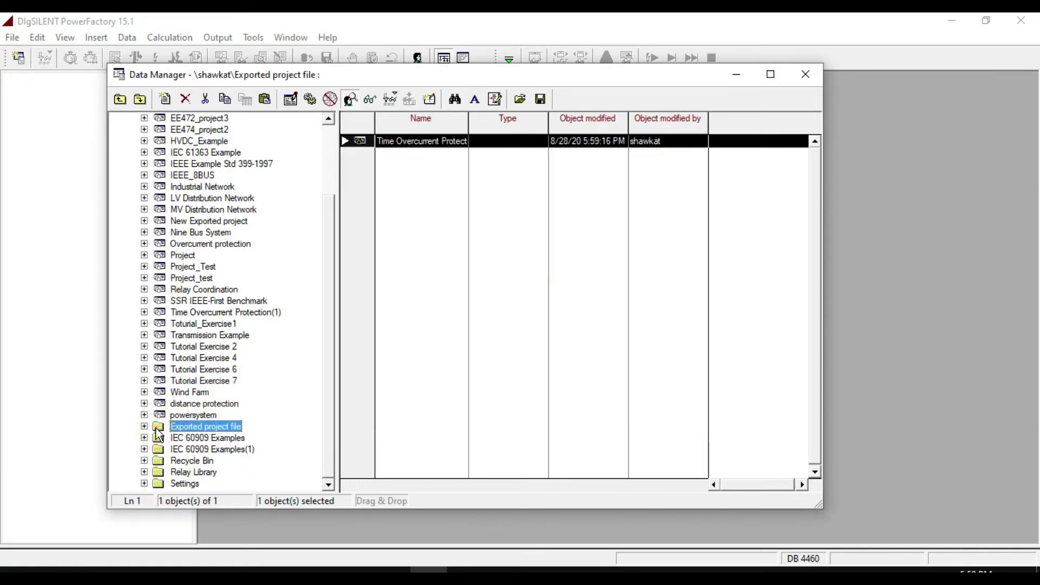
left_click(144, 426)
left_click(179, 440)
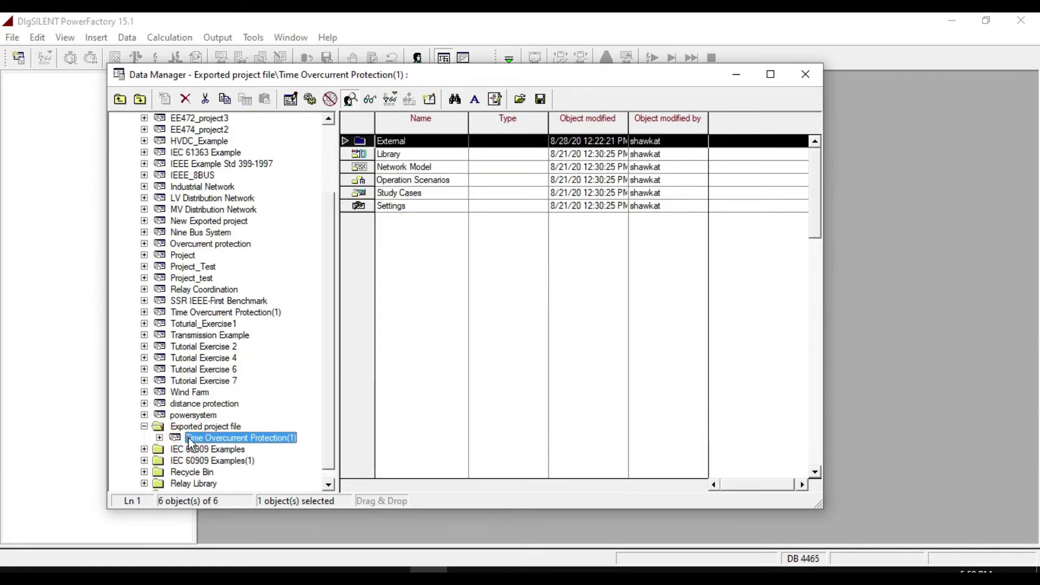
right_click(187, 439)
left_click(248, 153)
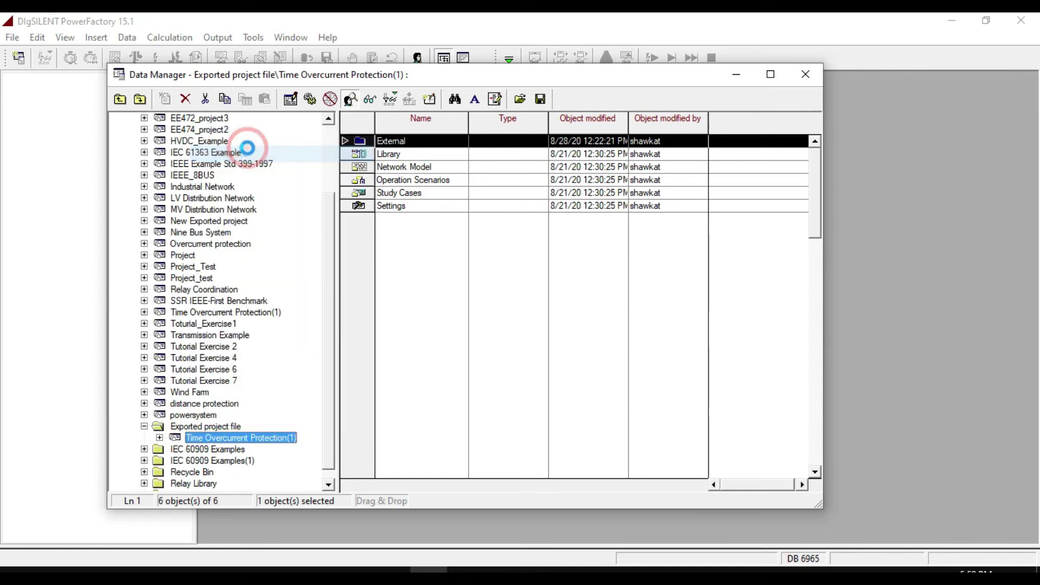
- Run a load flow on the Grid and check its success in the Output Window
left_click(737, 74)
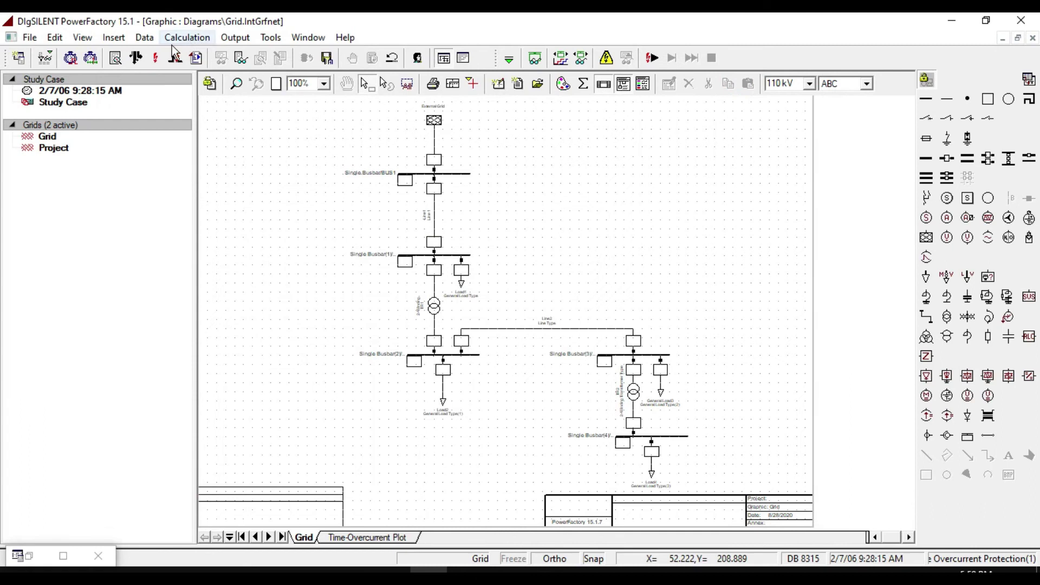
left_click(135, 58)
left_click(750, 111)
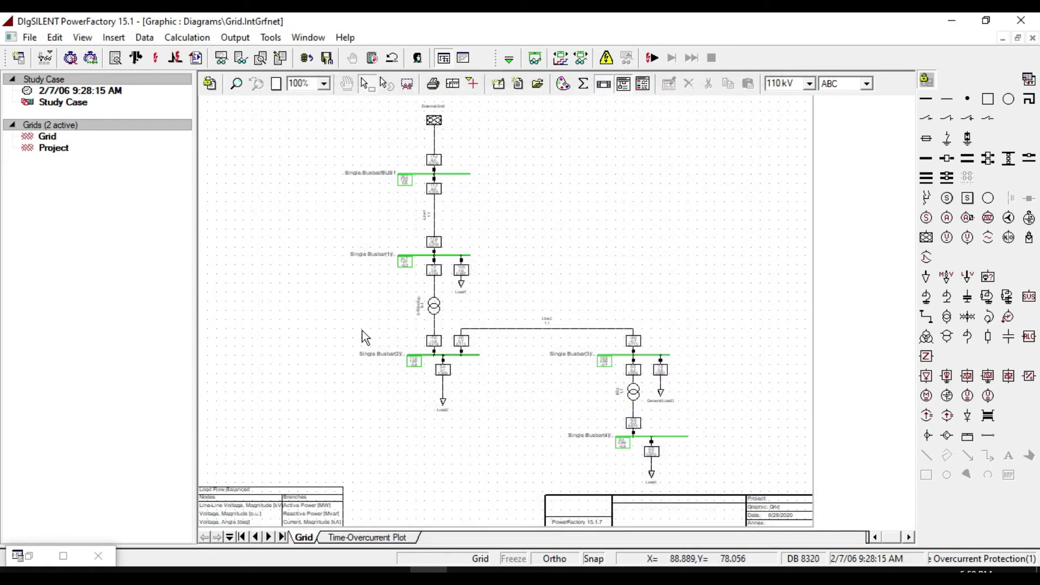
left_click(462, 58)
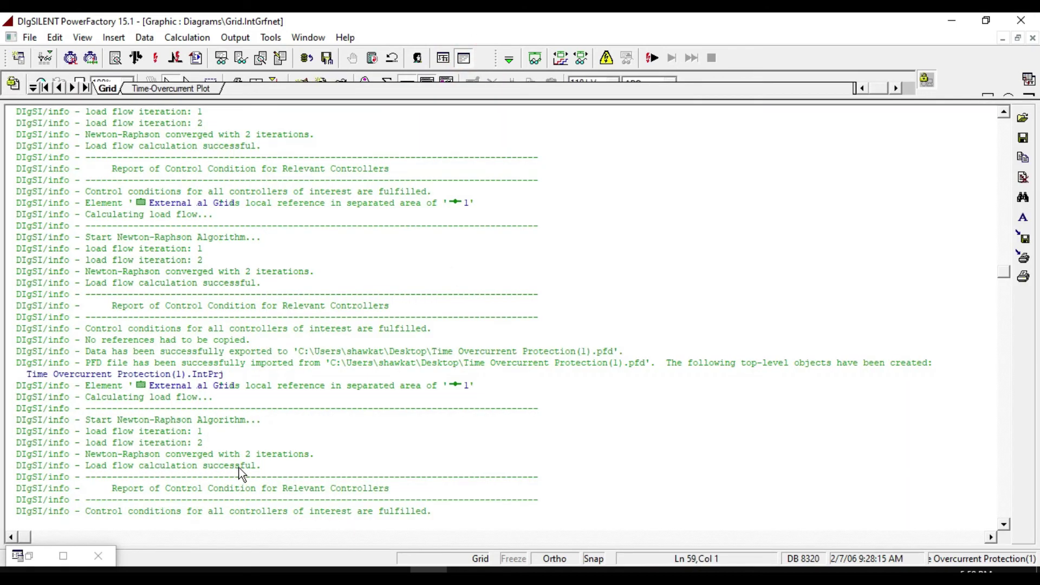
left_click(442, 63)
left_click(443, 60)
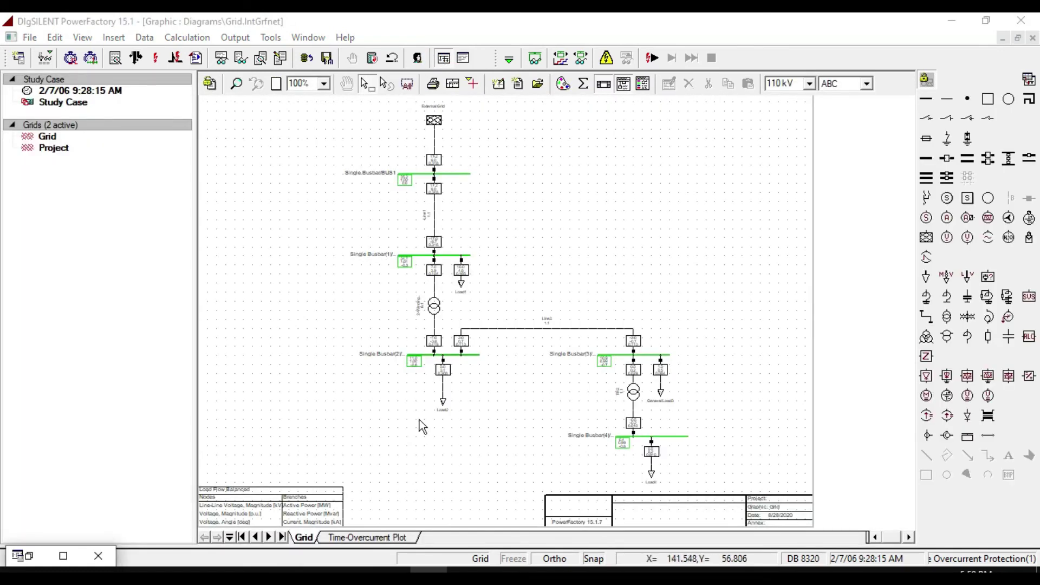
left_click(18, 58)
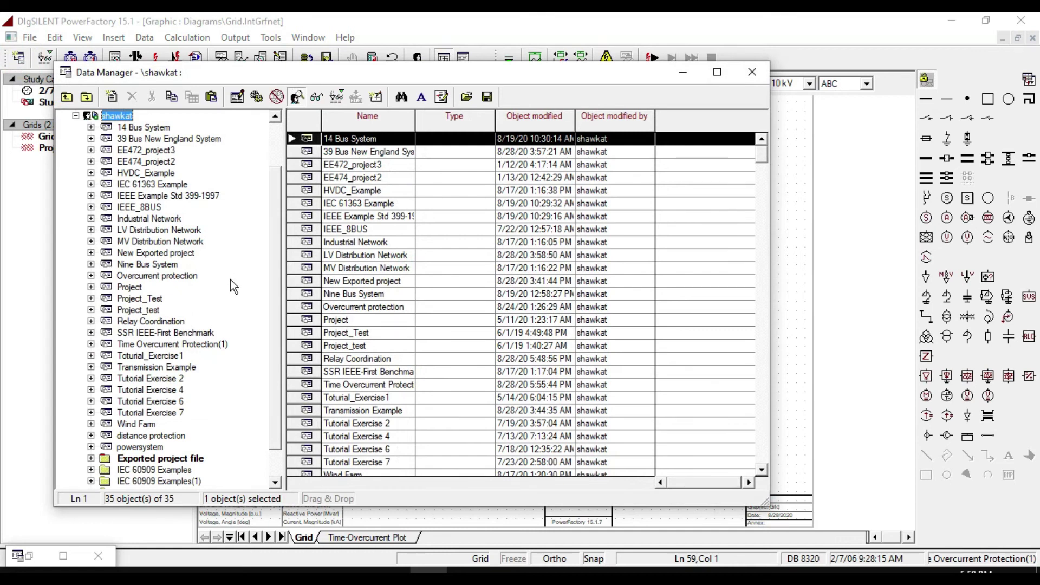
- Activate Relay Coordination and list its four KCGG142-1A relays R1–R4 via Edit Relevant Objects
right_click(170, 322)
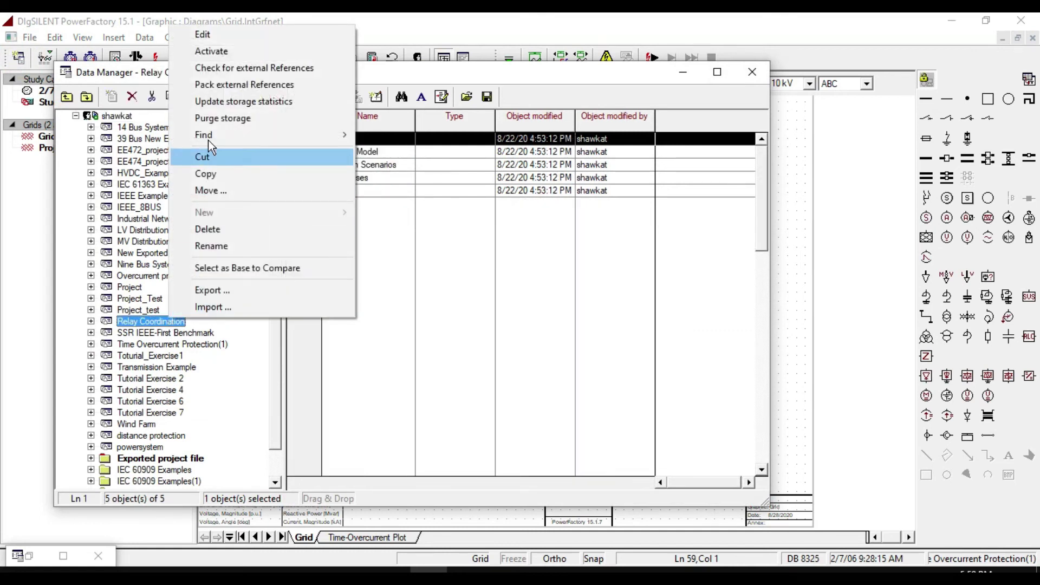
left_click(212, 52)
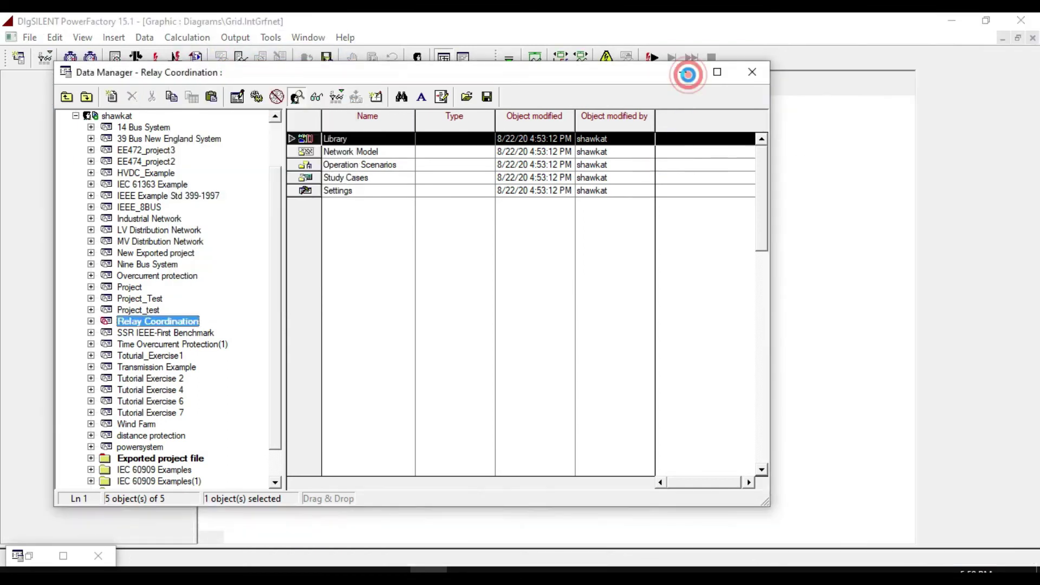
left_click(684, 72)
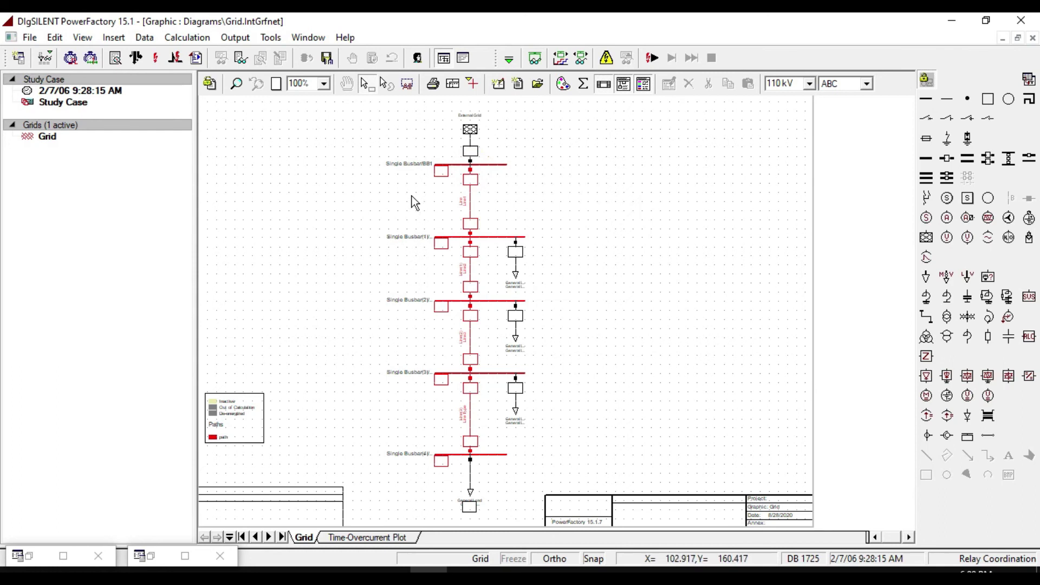
left_click(45, 58)
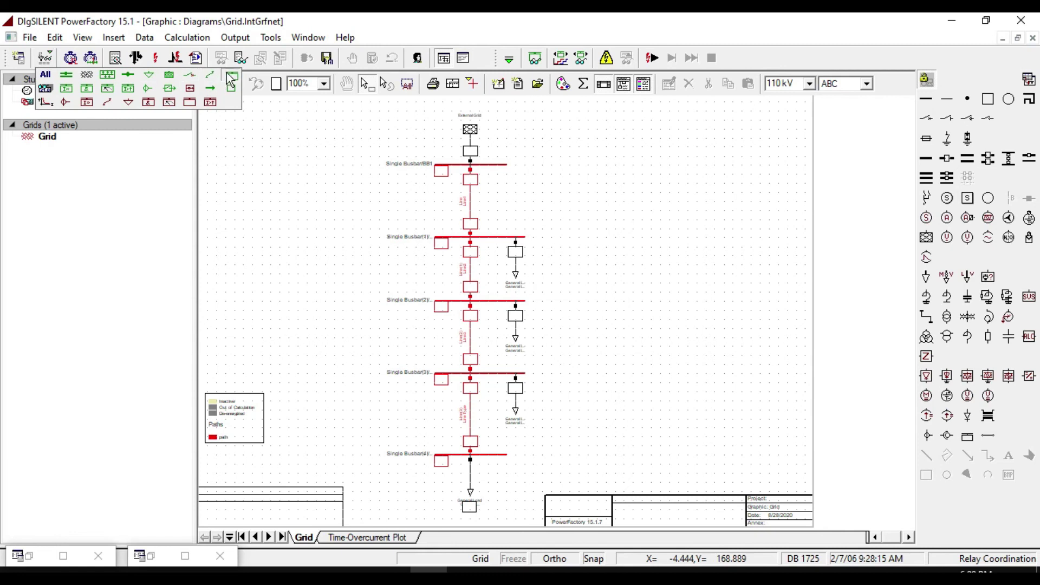
left_click(228, 87)
- Inspect relay R1's settings and its KCGG142-1A relay type, then close both
double_click(24, 86)
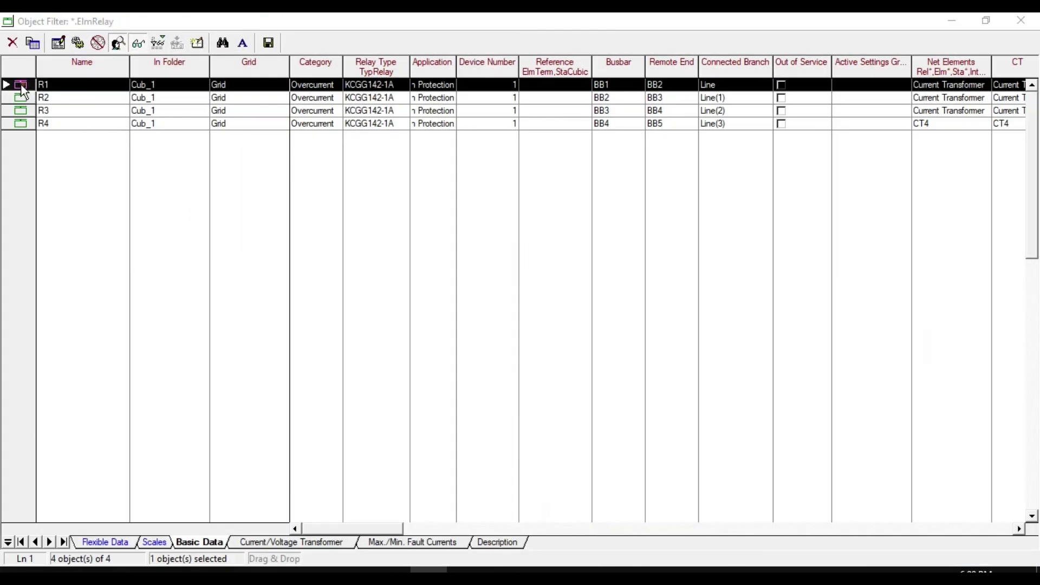
left_click(466, 136)
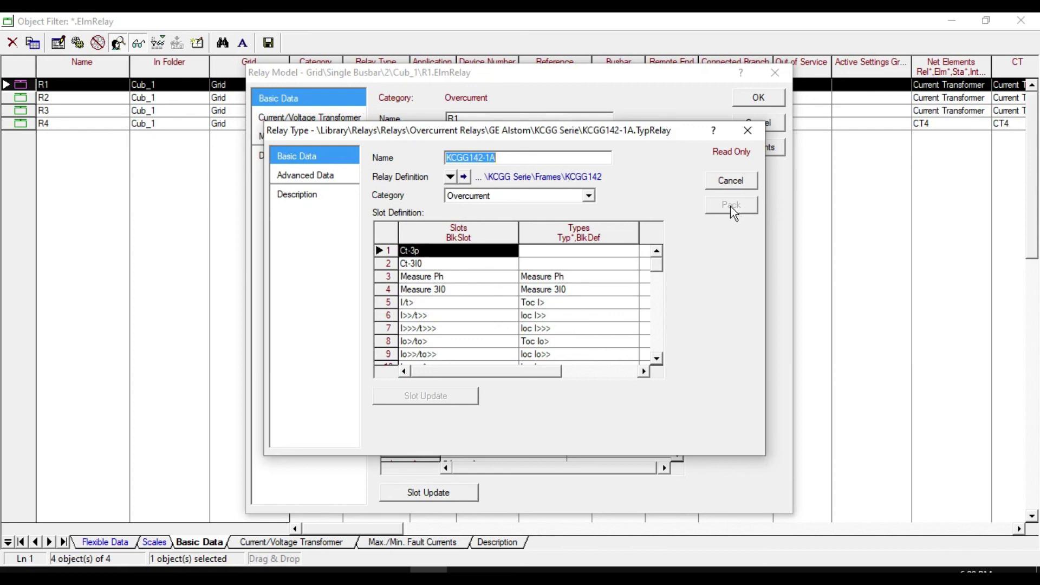
left_click(751, 133)
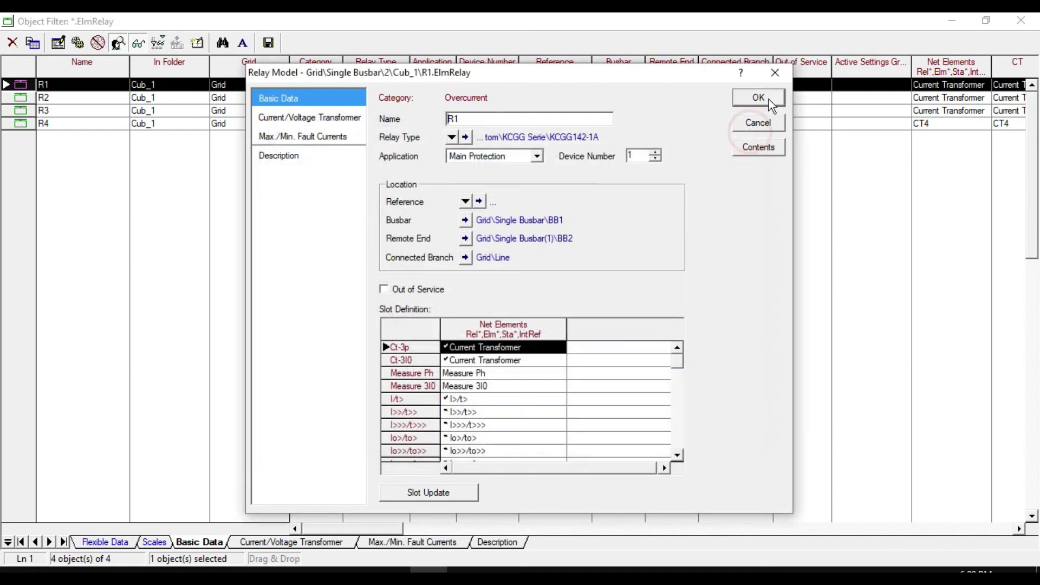
left_click(775, 72)
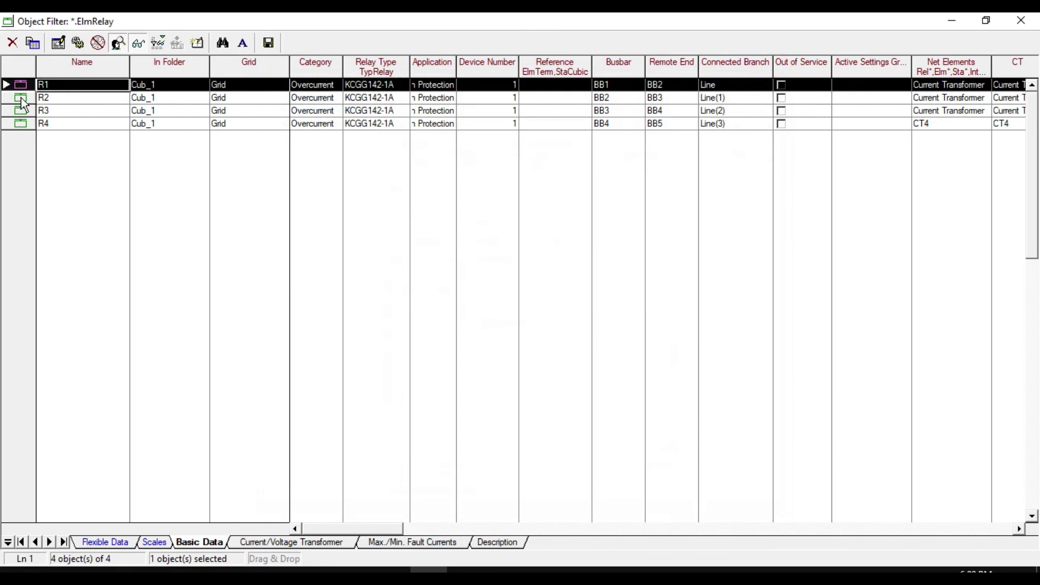
- Inspect relay R2's settings and its KCGG142-1A relay type, then close both
double_click(23, 101)
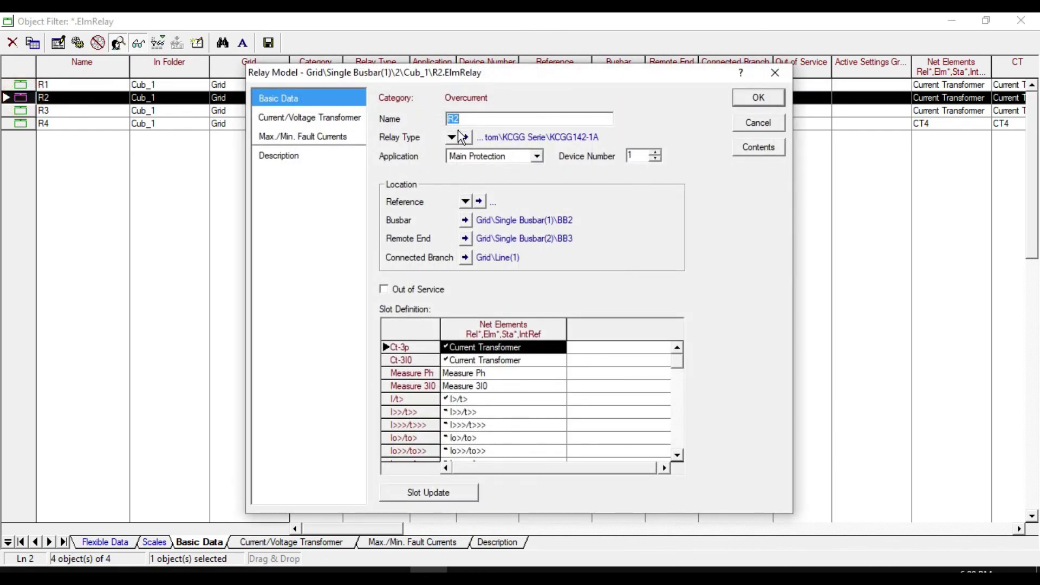
left_click(465, 137)
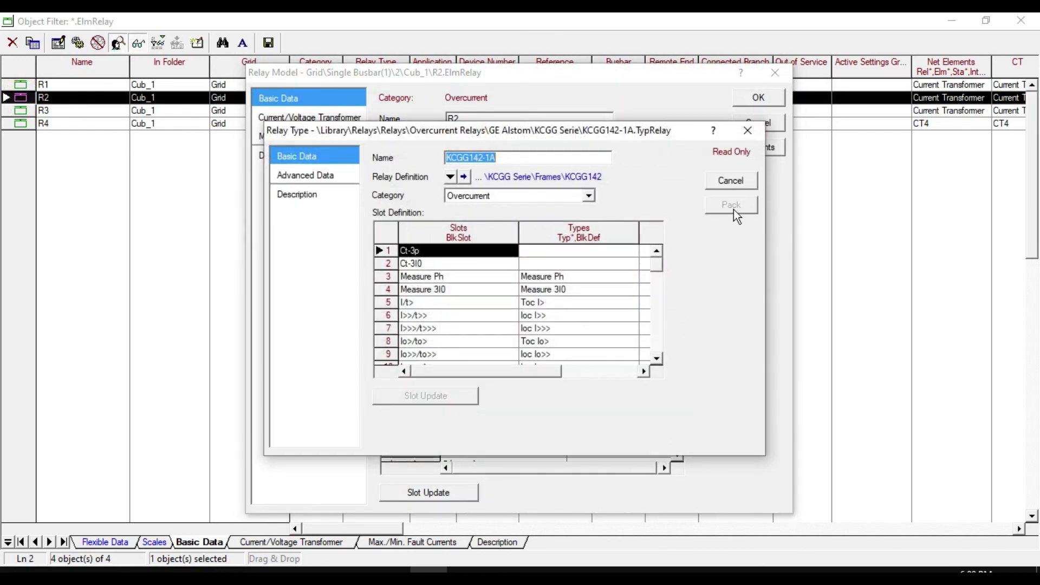
left_click(751, 136)
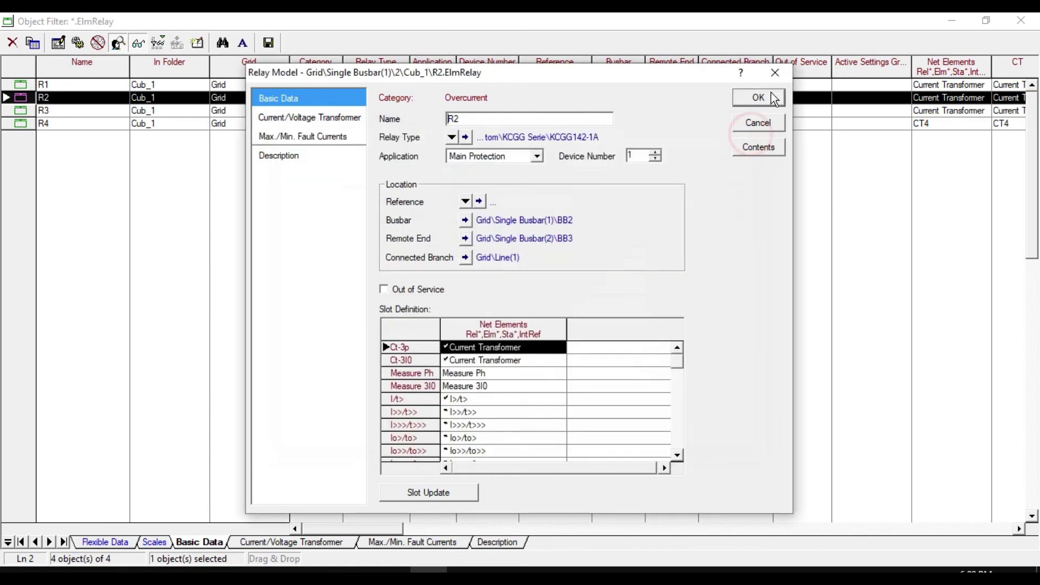
left_click(774, 73)
- Inspect relay R3 and its KCGG142-1A type, then close the relay list
double_click(28, 114)
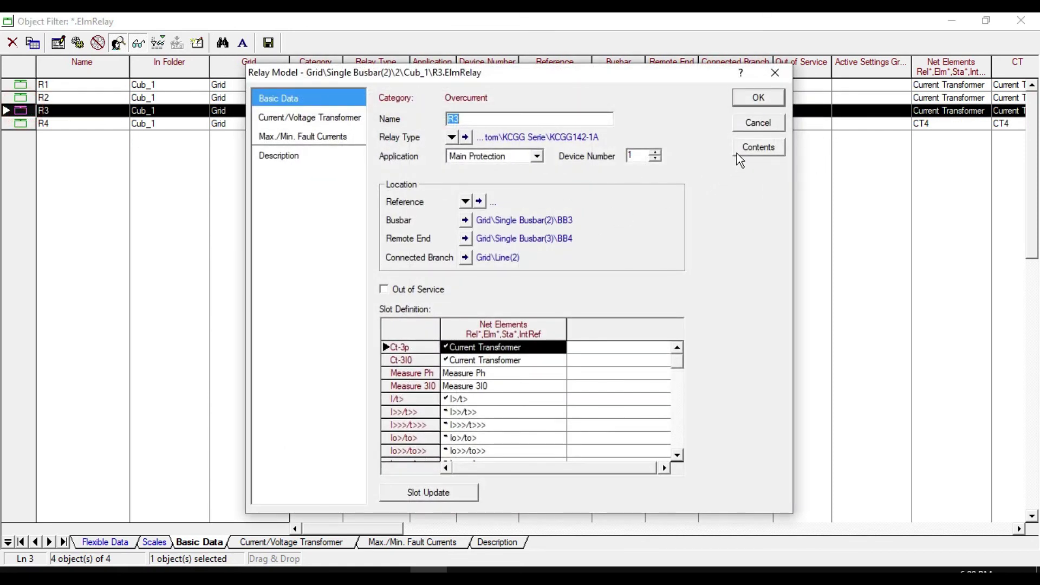
left_click(464, 137)
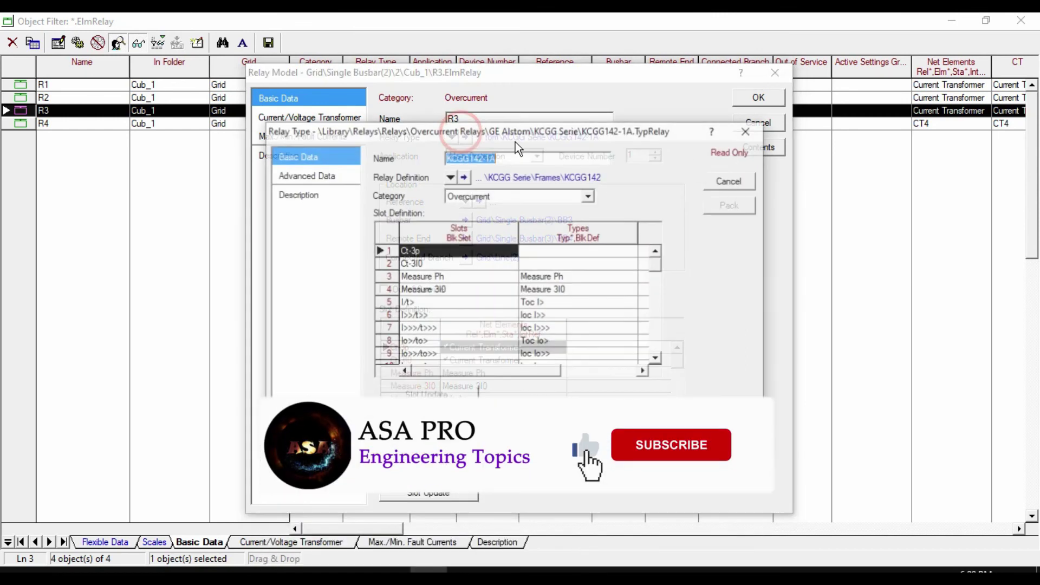
left_click(745, 131)
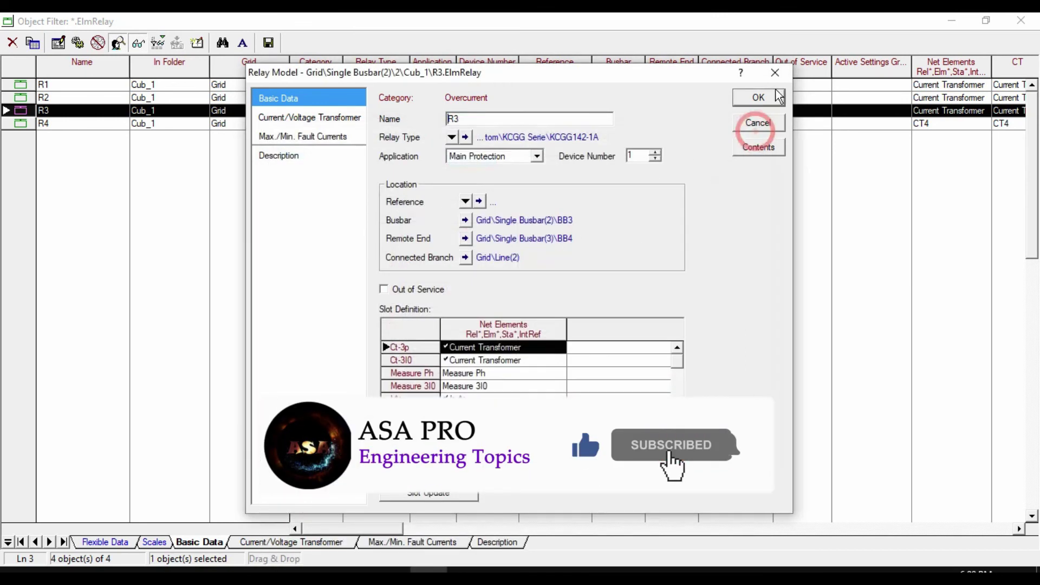
left_click(775, 72)
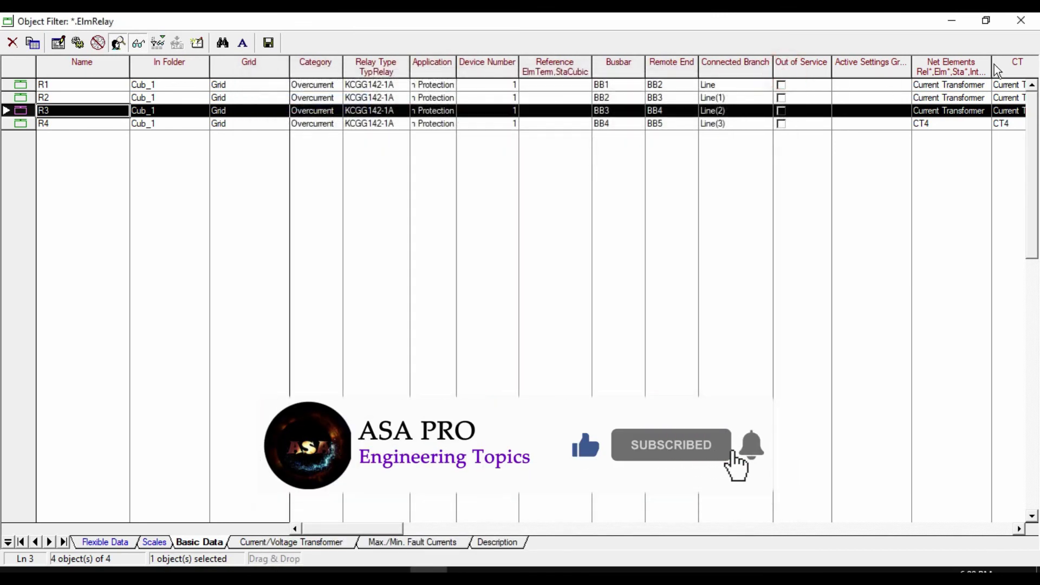
left_click(1027, 28)
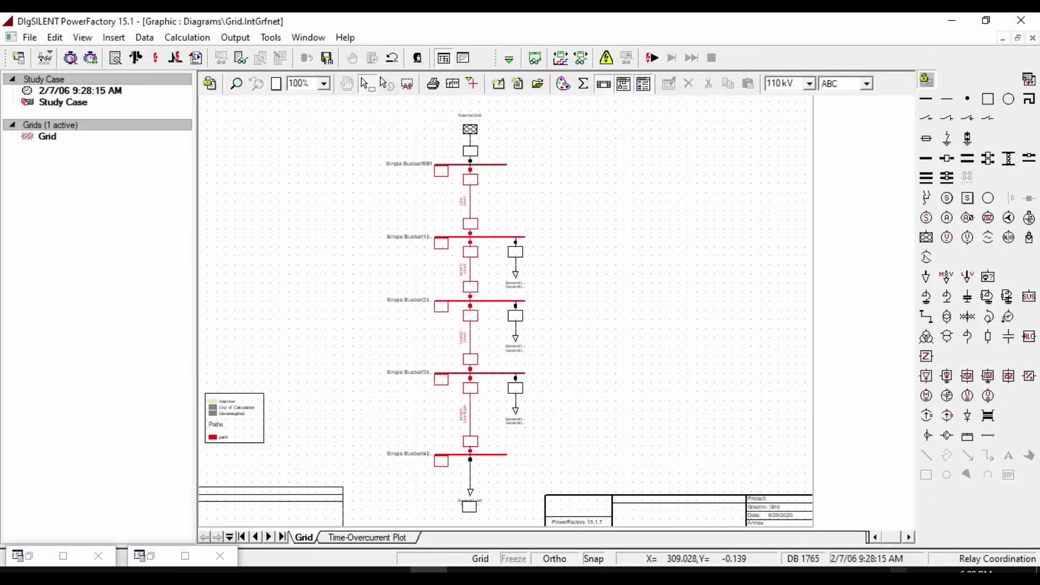